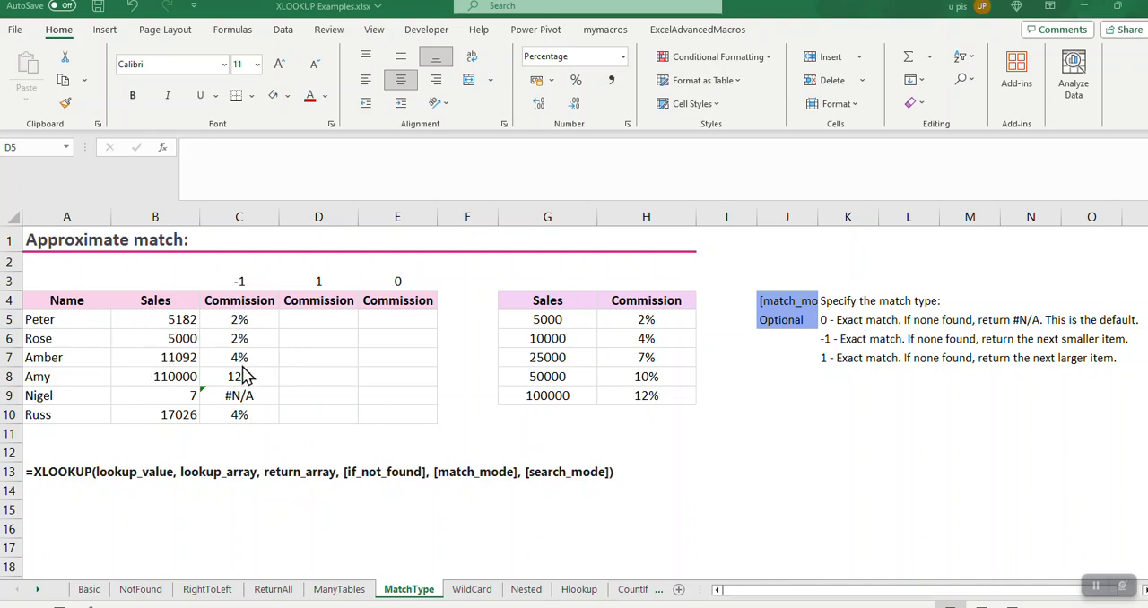
Clear the existing commission formulas from C5:C10
left_click(242, 312)
left_click(242, 315)
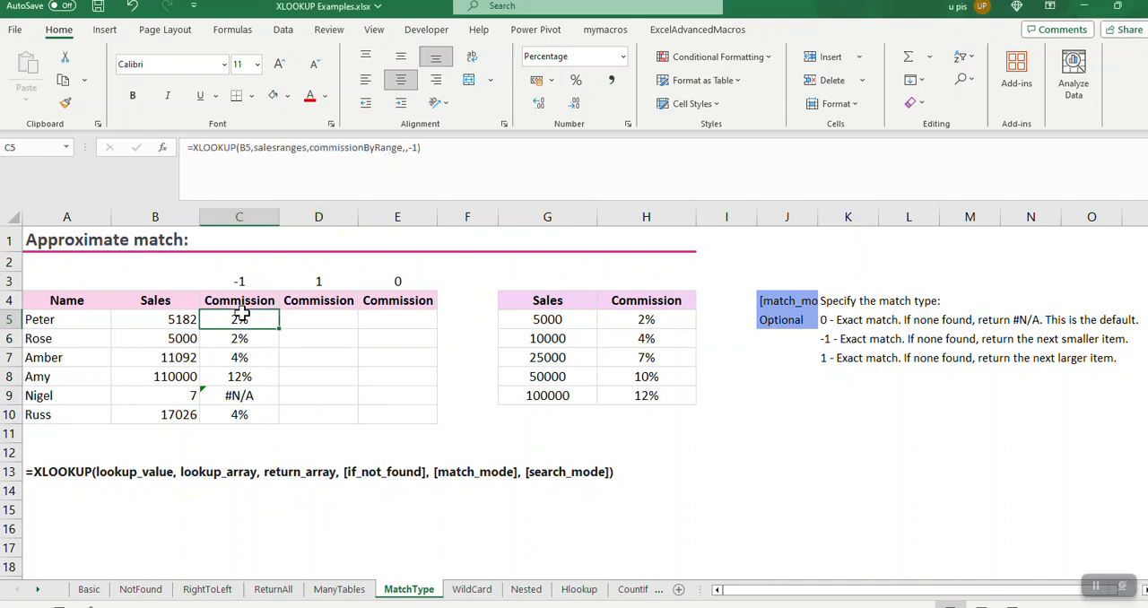
key("ctrl+shift+Down")
key("Delete")
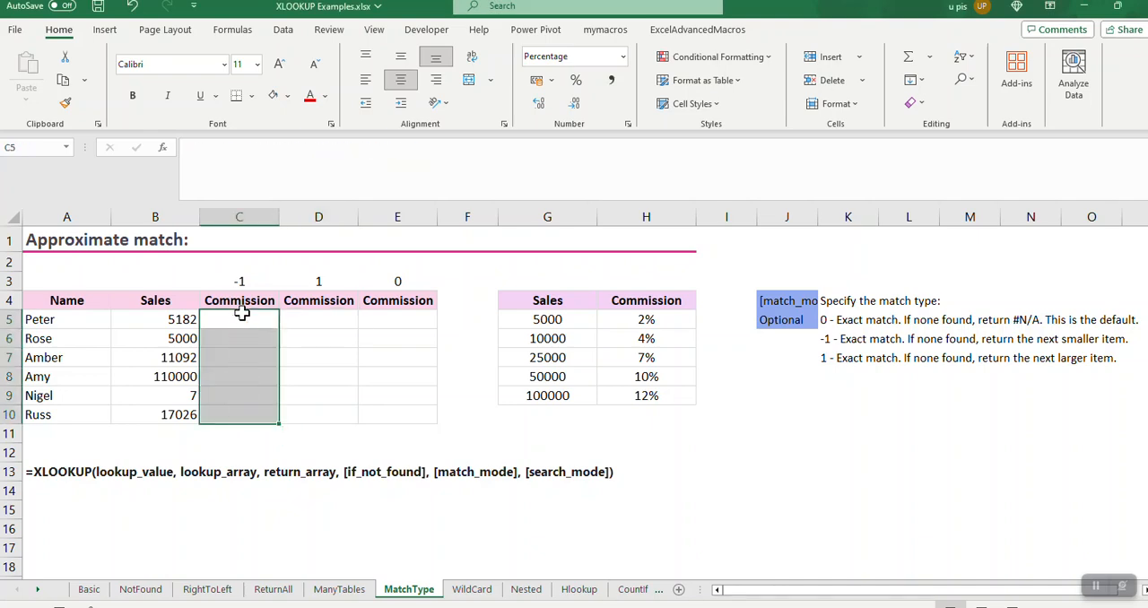
Change the sales value in B5 to 5500
left_click(175, 321)
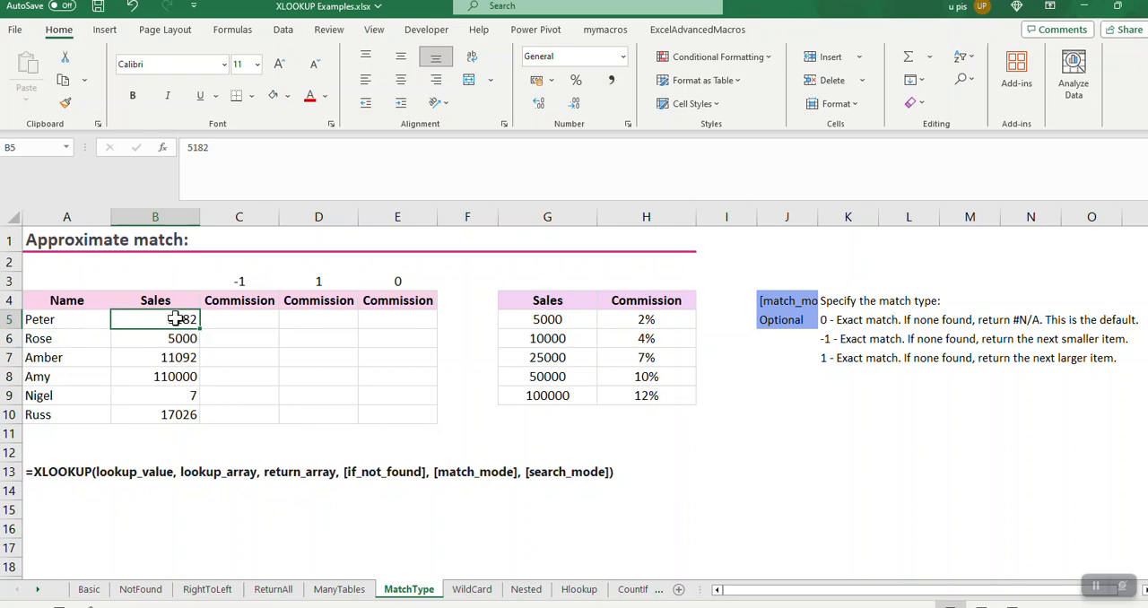
type("55")
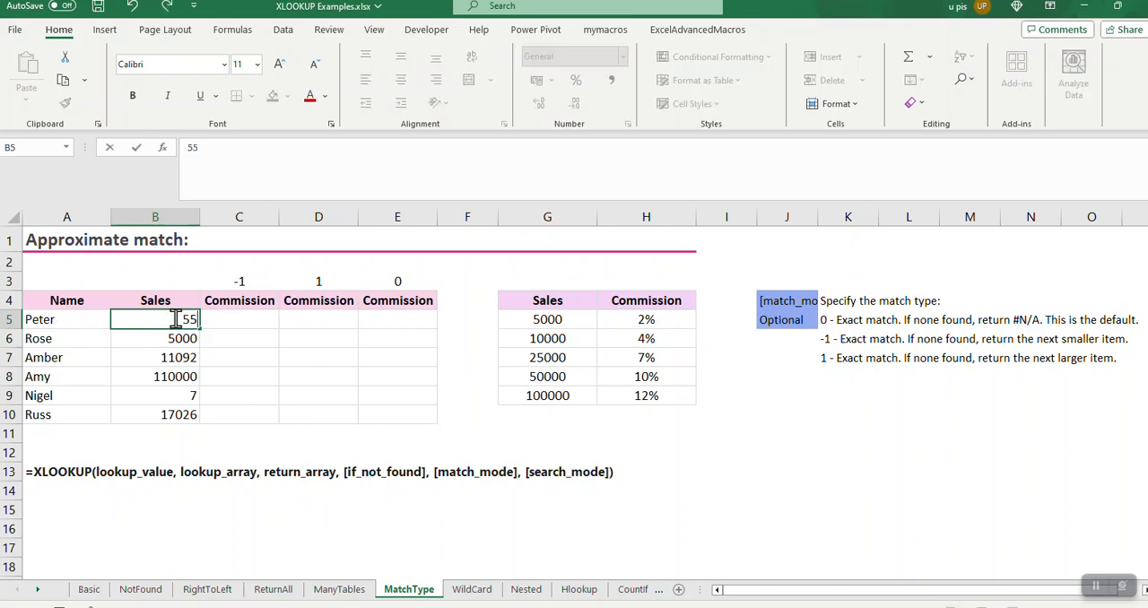
type("00")
key("Return")
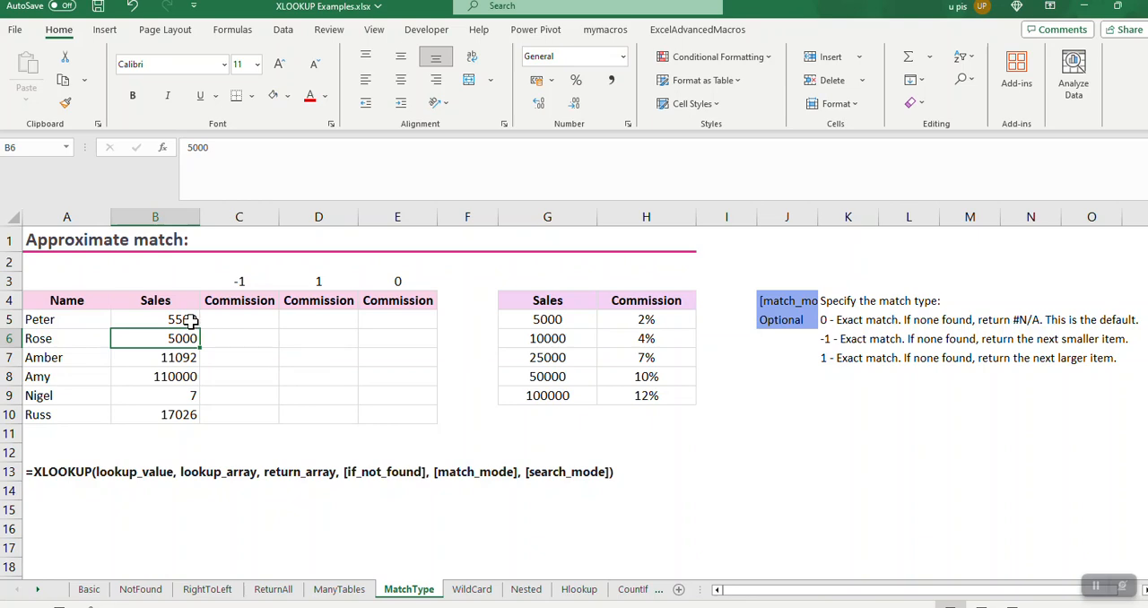
Examine the sales tiers and commission rates in G4:H9 against the sales figure in B5
left_click(191, 320)
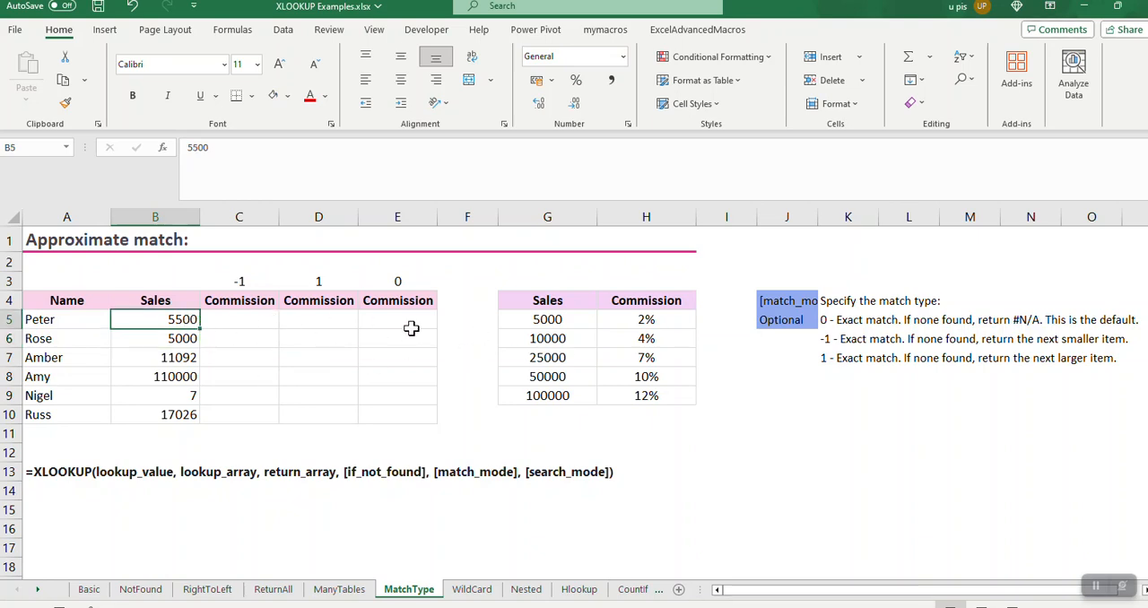
left_click(257, 321)
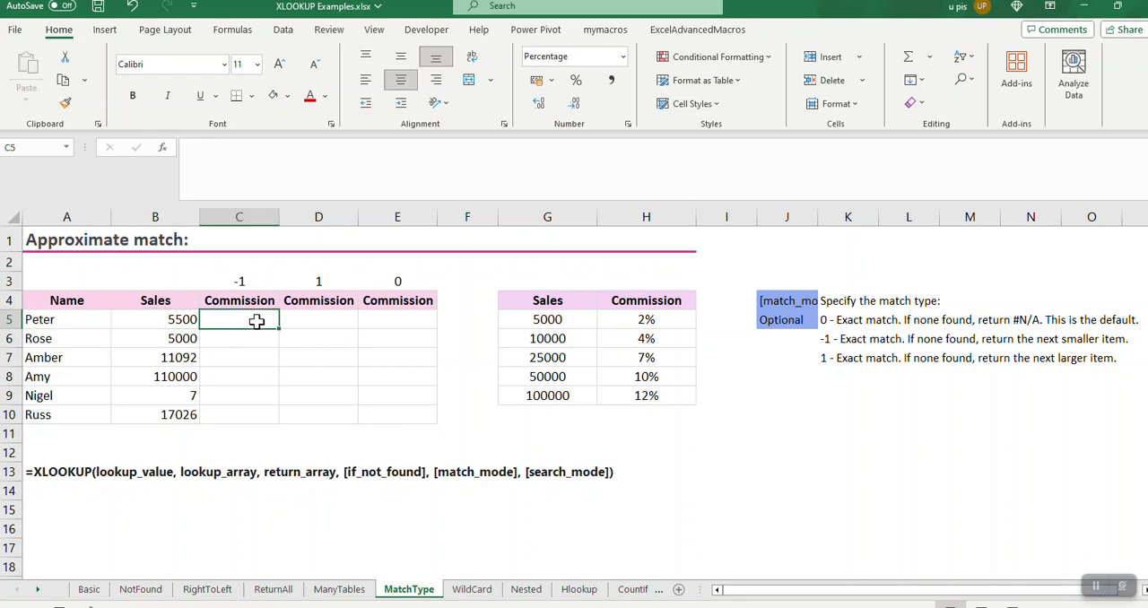
left_click(546, 301)
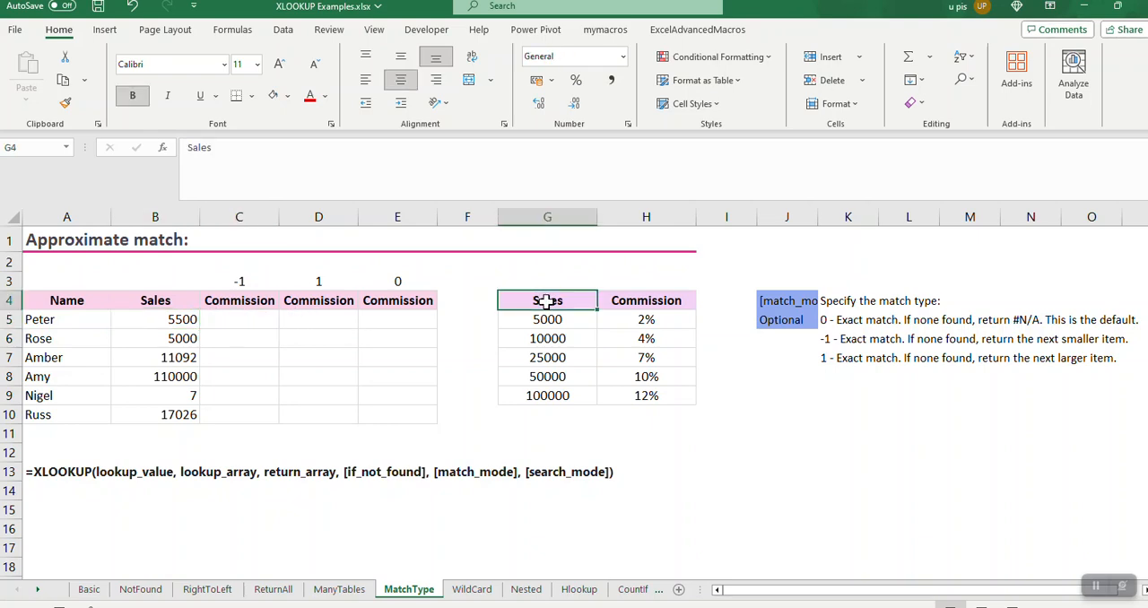
left_click(645, 396, "shift")
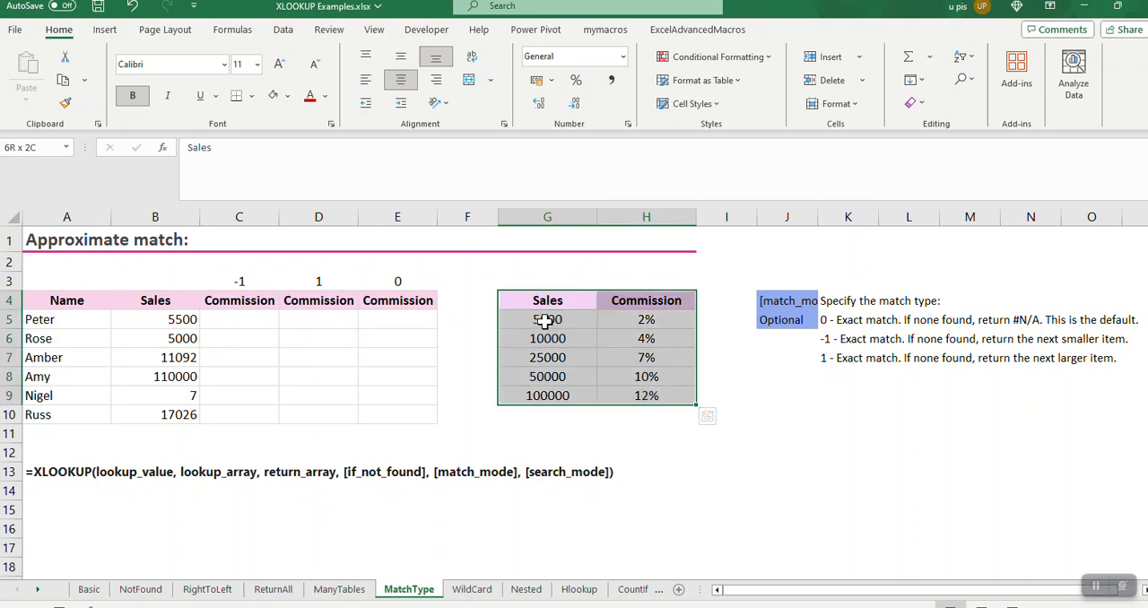
left_click_drag(547, 320, 644, 322)
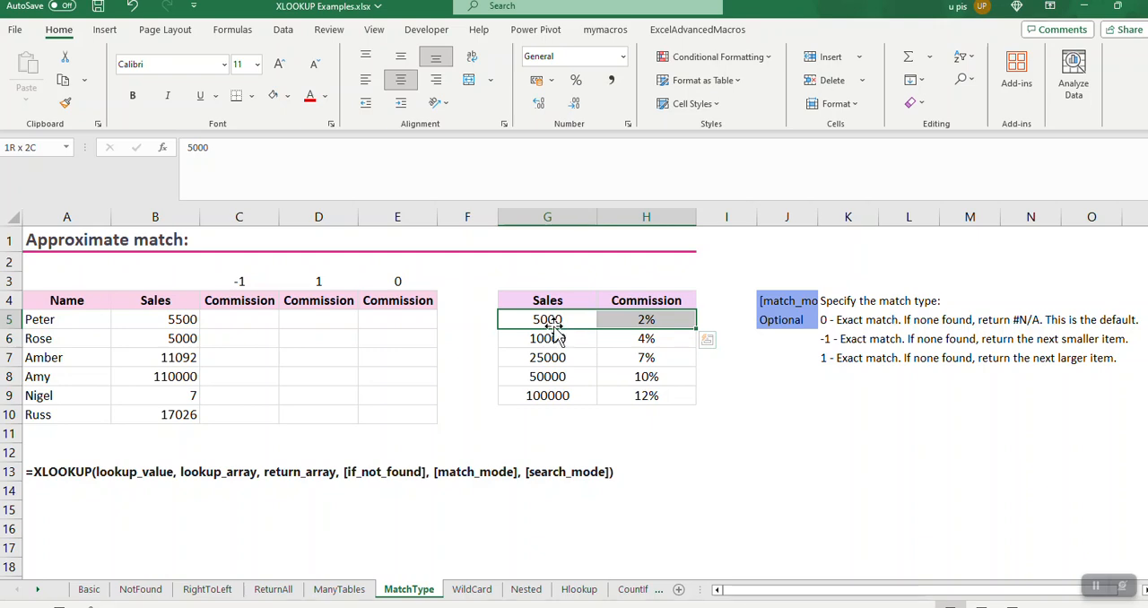
left_click_drag(552, 338, 645, 339)
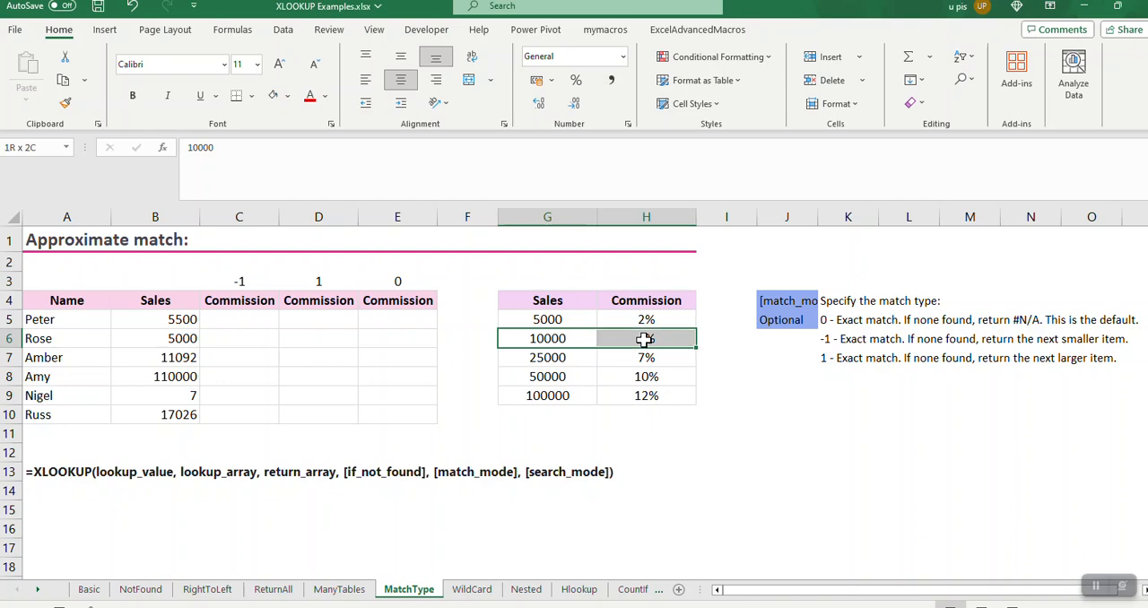
left_click(546, 338)
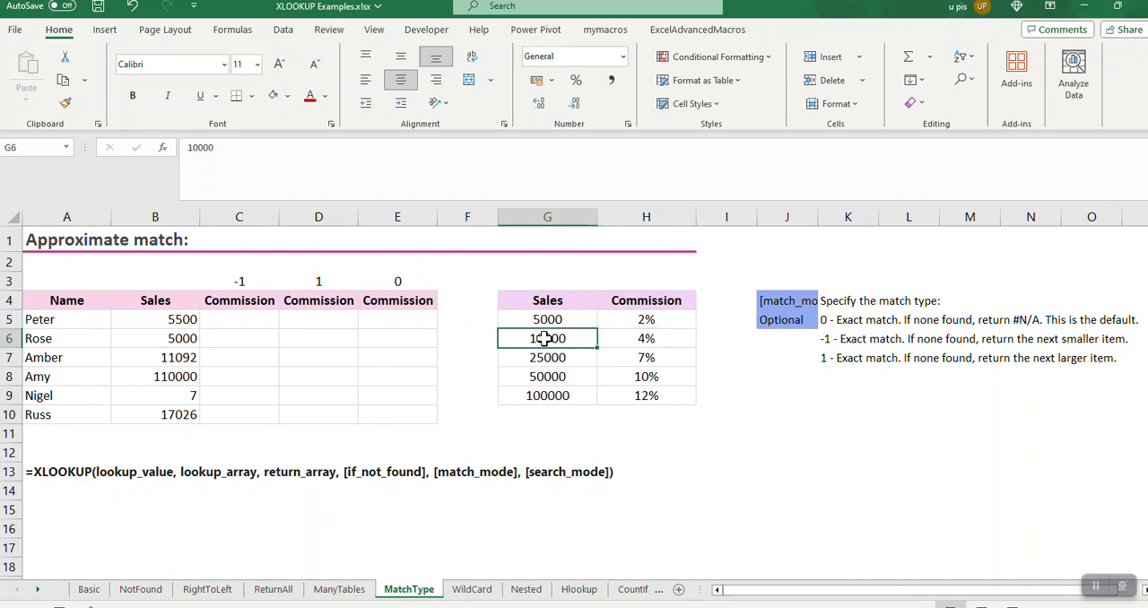
left_click(627, 338)
left_click(565, 320)
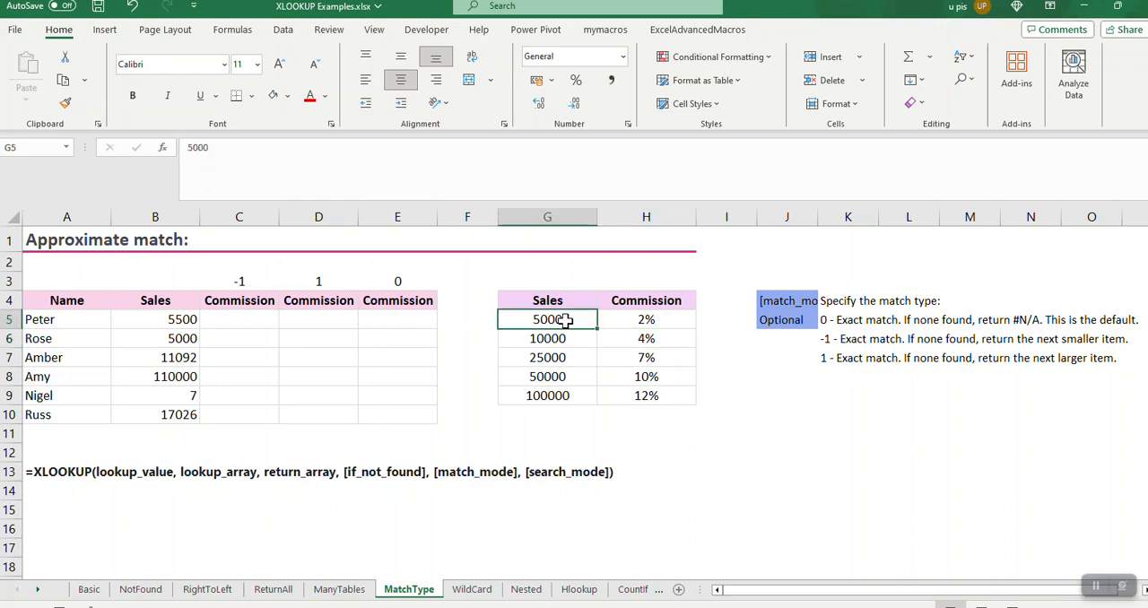
left_click(650, 319)
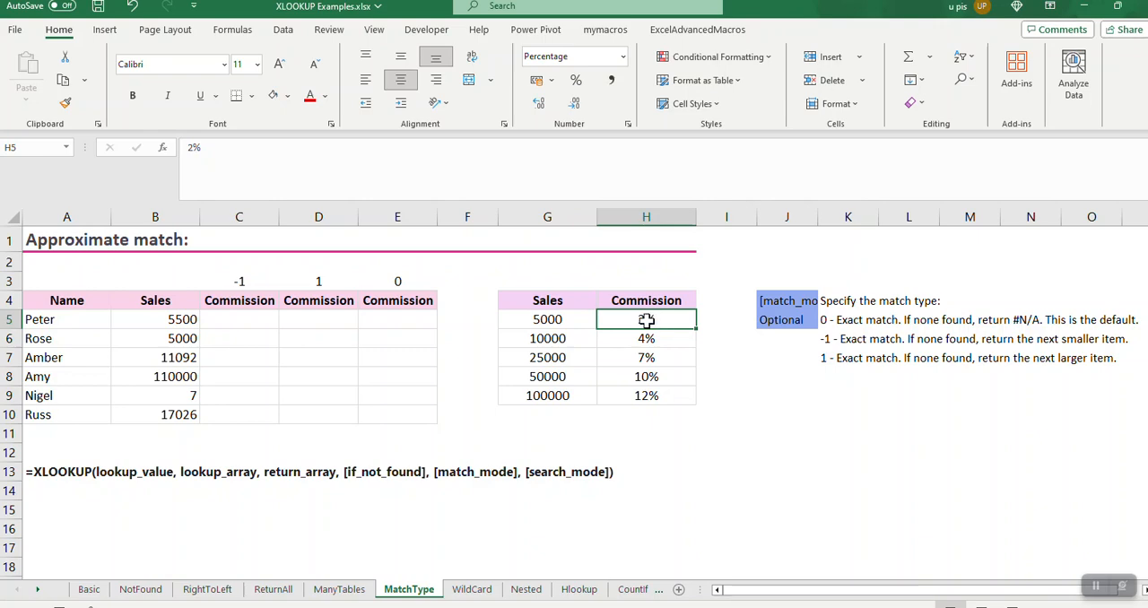
Compare the match types -1, 1 and 0 in C3:E3 with the commission rates in H5 and H6
left_click(237, 285)
type("-1")
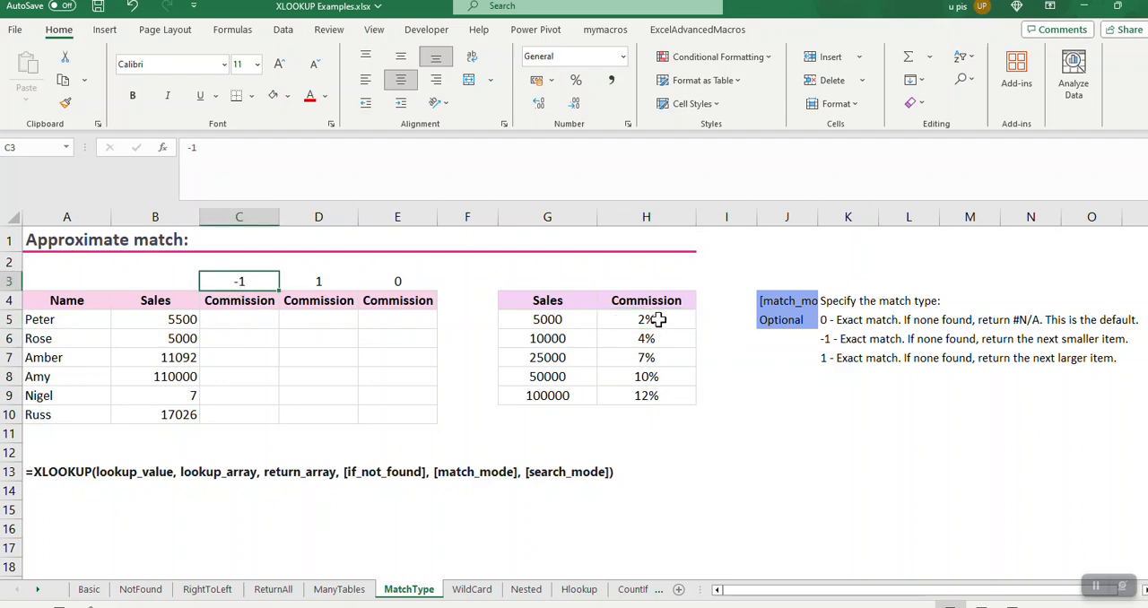
left_click(658, 320)
left_click(304, 280)
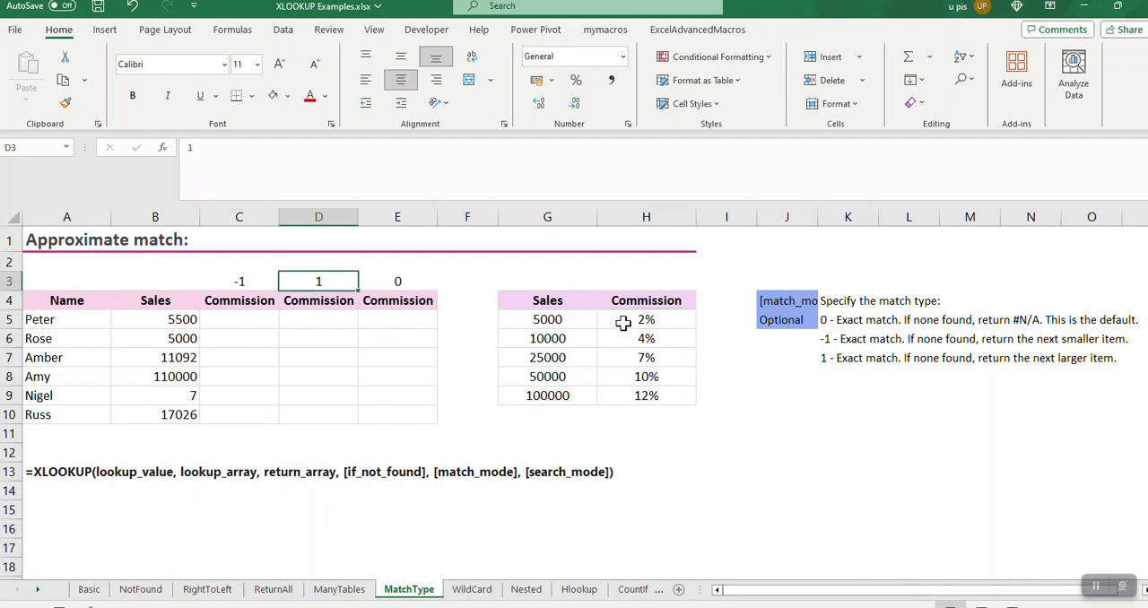
left_click(631, 337)
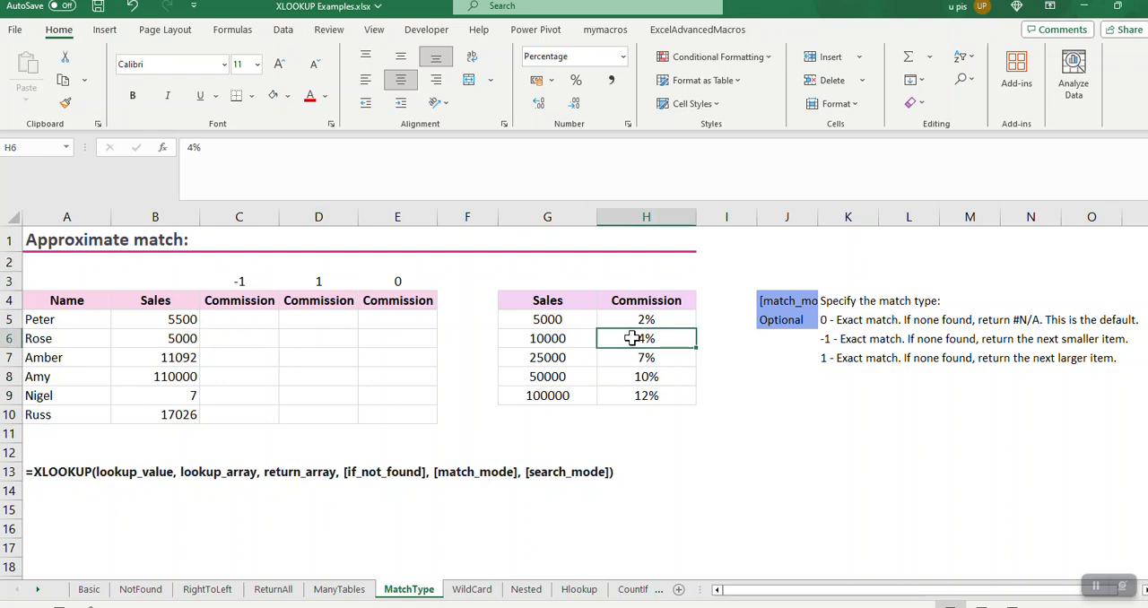
left_click(405, 282)
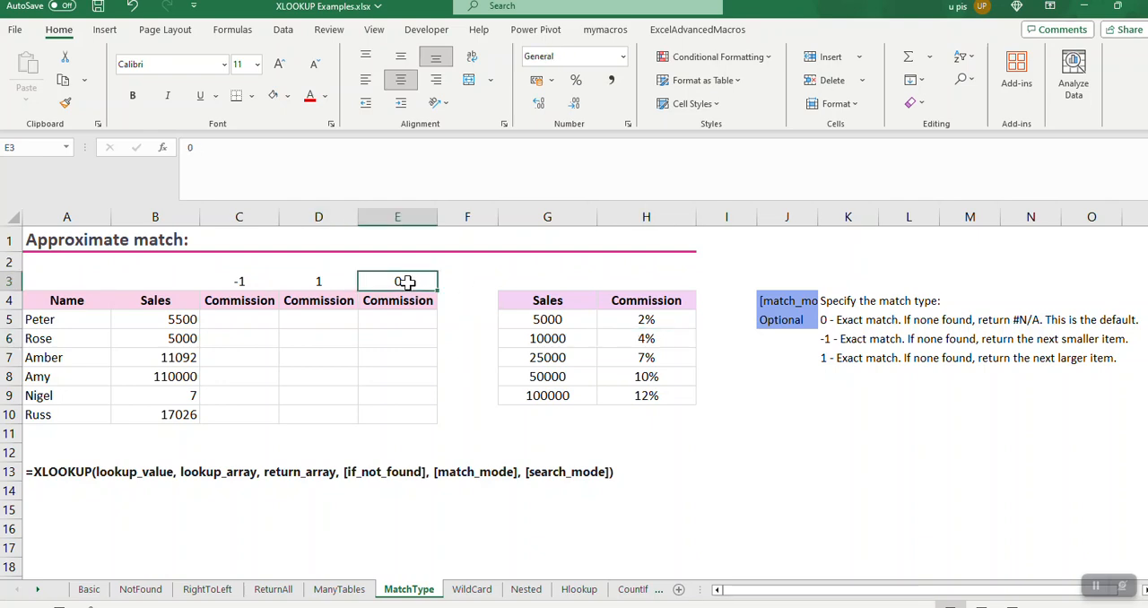
left_click(185, 317)
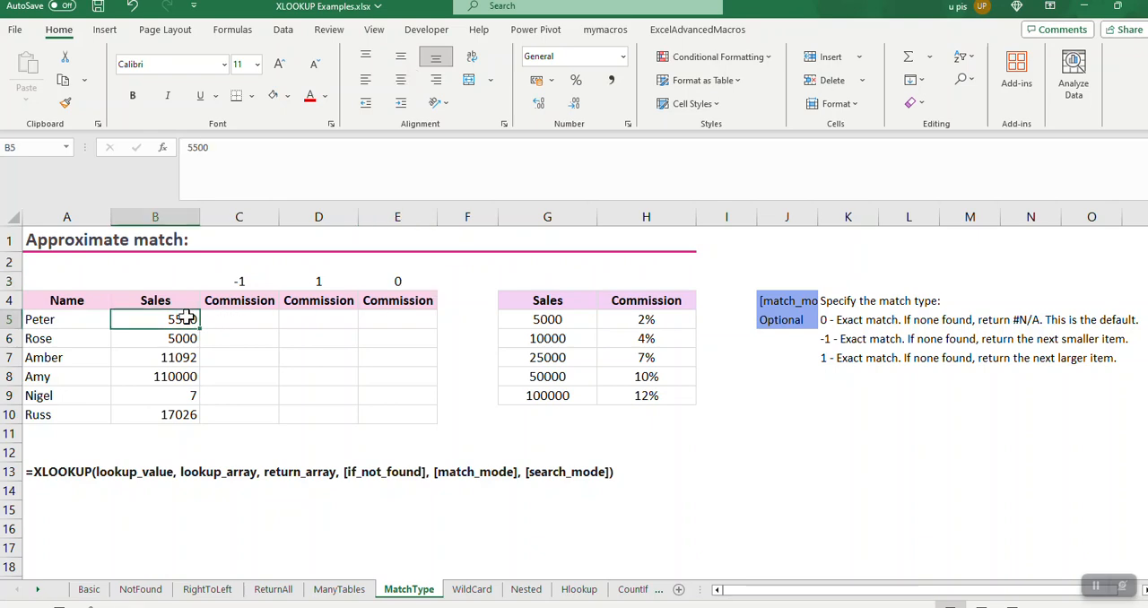
Start an XLOOKUP formula in C5 with B5 as the lookup value
left_click(234, 319)
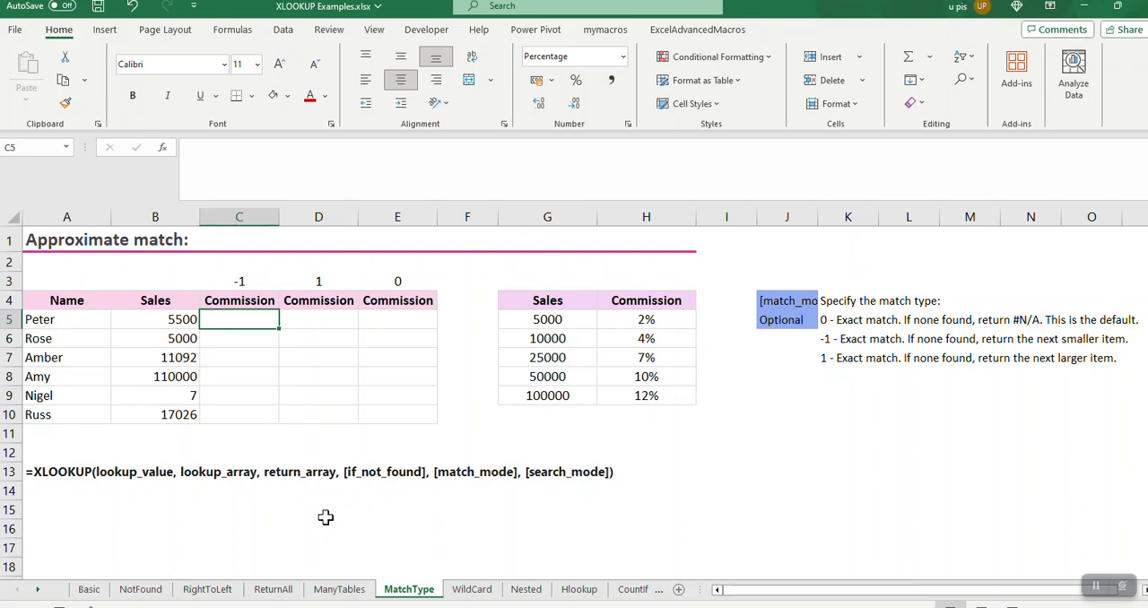
type("=")
key("Left")
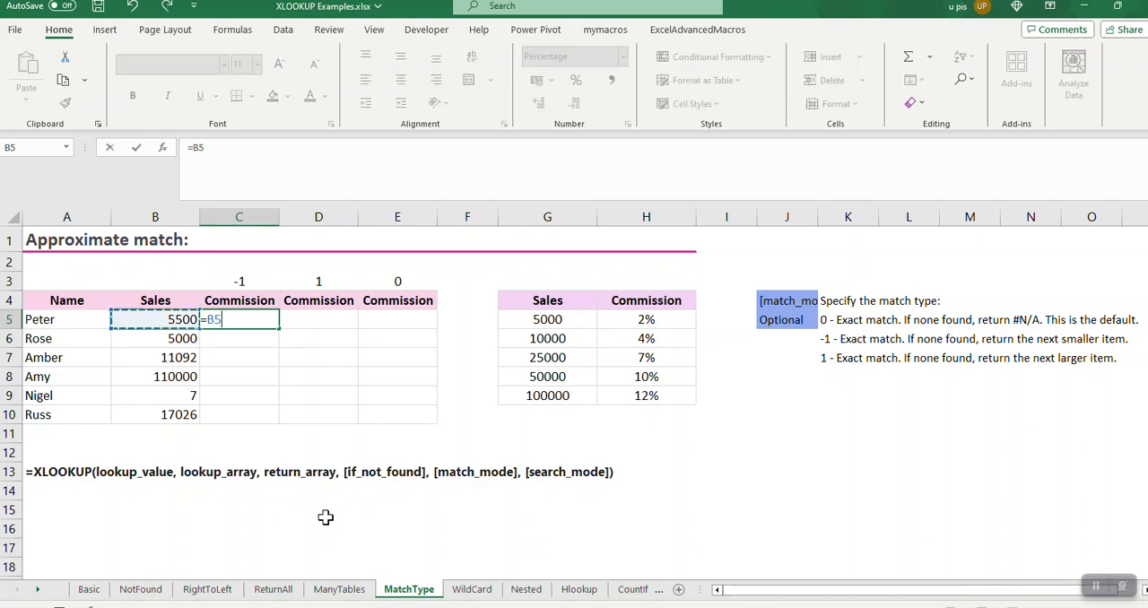
key("BackSpace")
type("x")
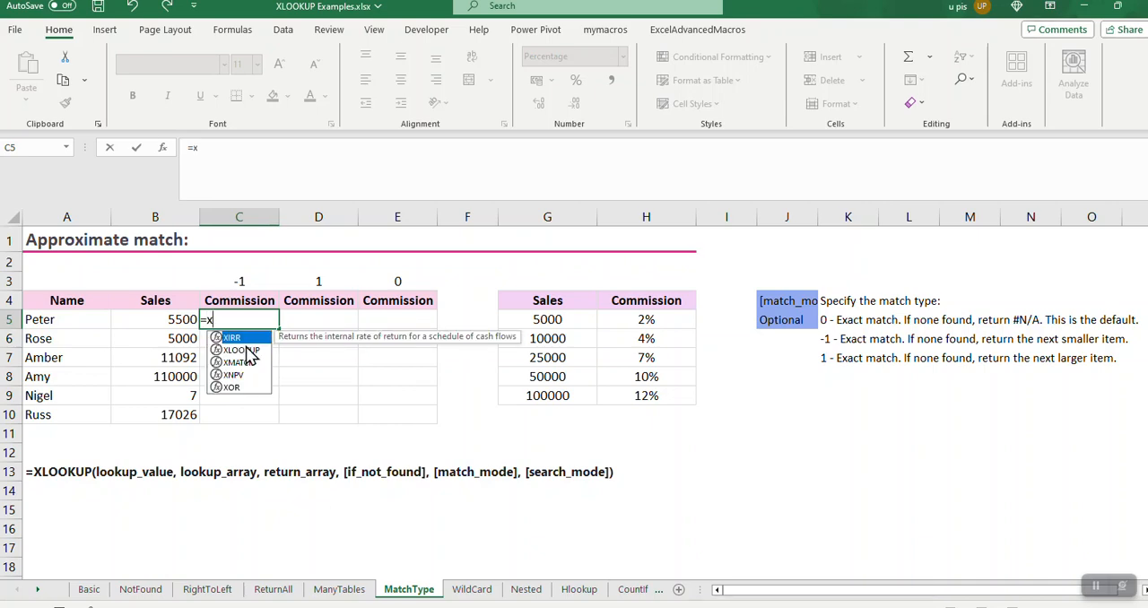
double_click(247, 352)
left_click(186, 319)
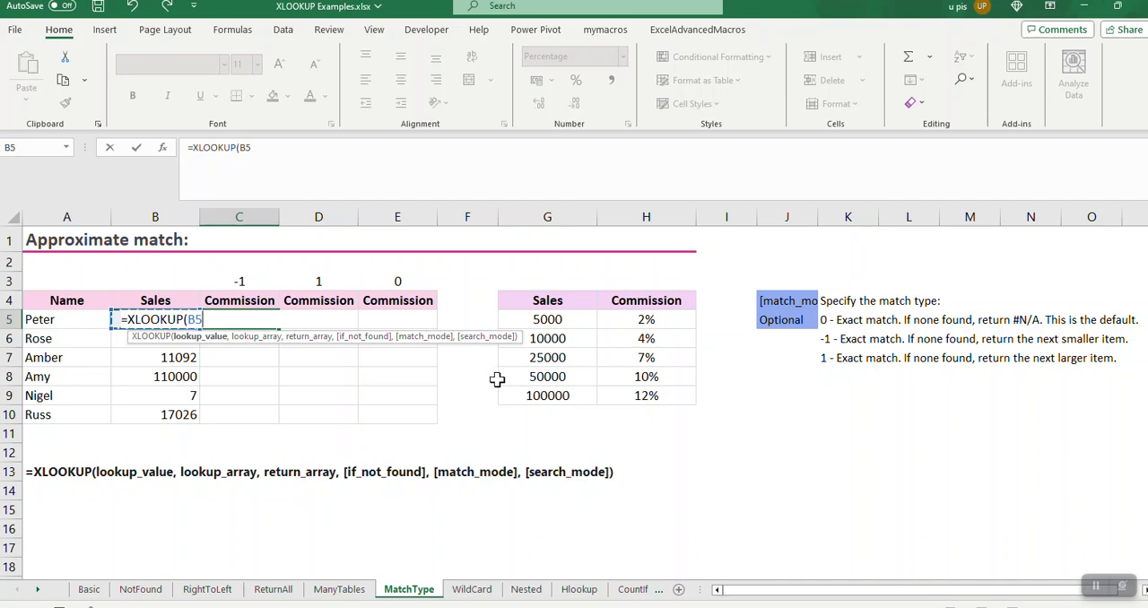
Add G5:G9 (salesranges) as the lookup array and H5:H9 (commissionByRange) as the return array
type(",")
left_click(565, 319)
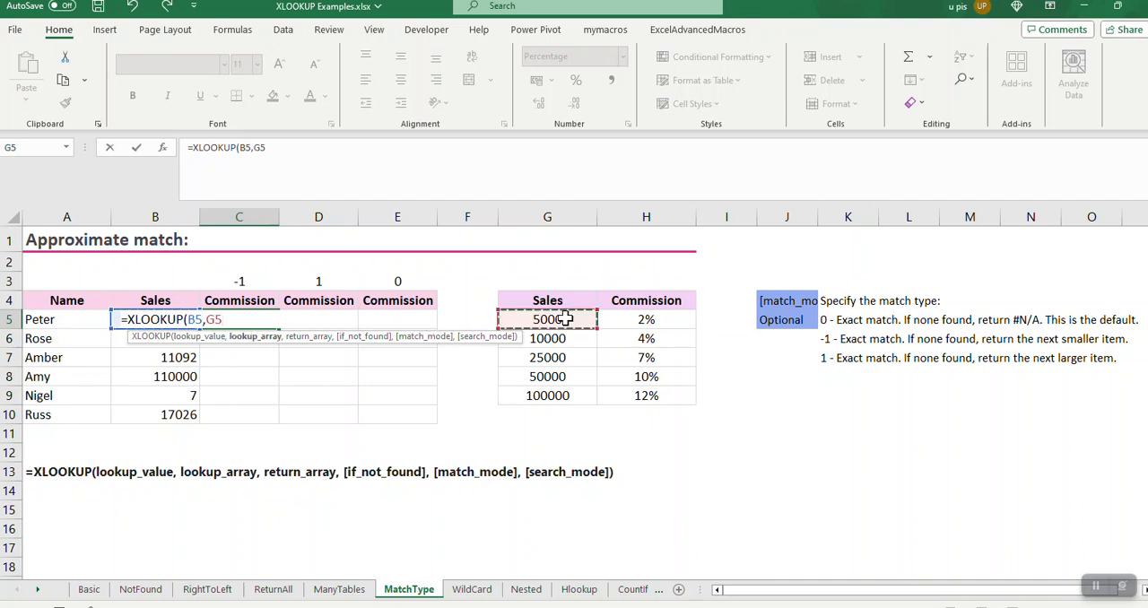
key("ctrl+shift+Down")
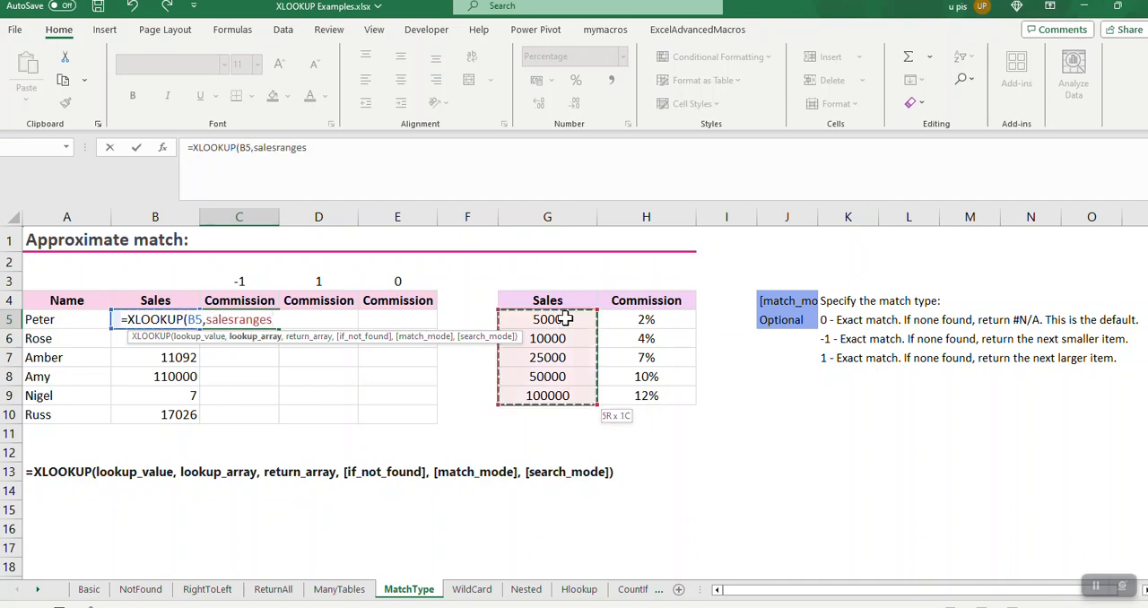
type(",")
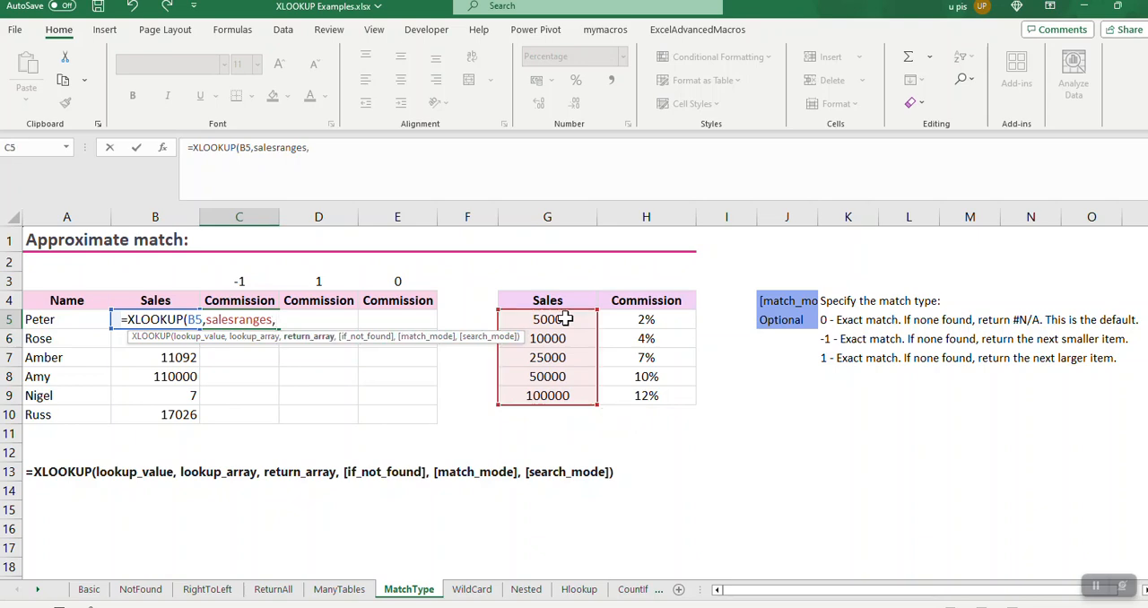
left_click(630, 319)
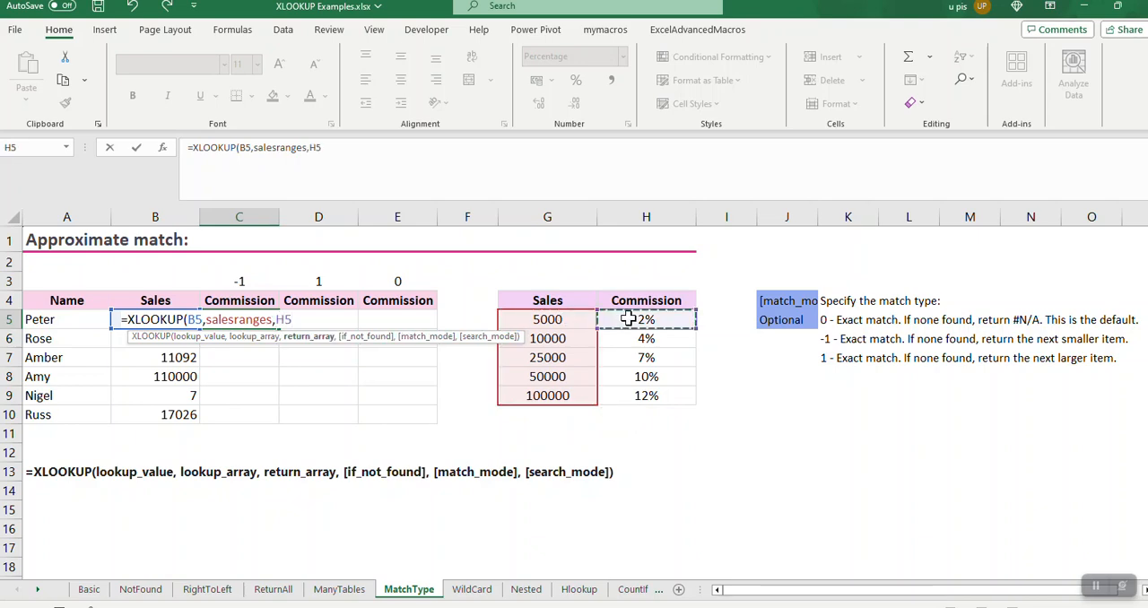
key("ctrl+shift+Down")
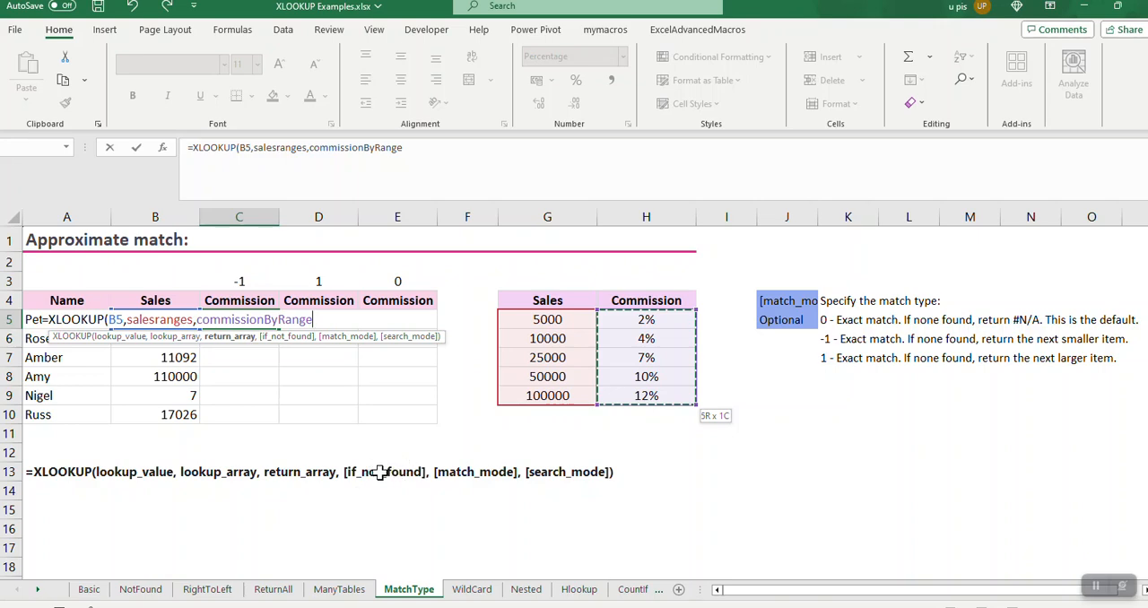
Leave the if_not_found argument empty, set the match mode to -1 and complete the C5 formula
type(",")
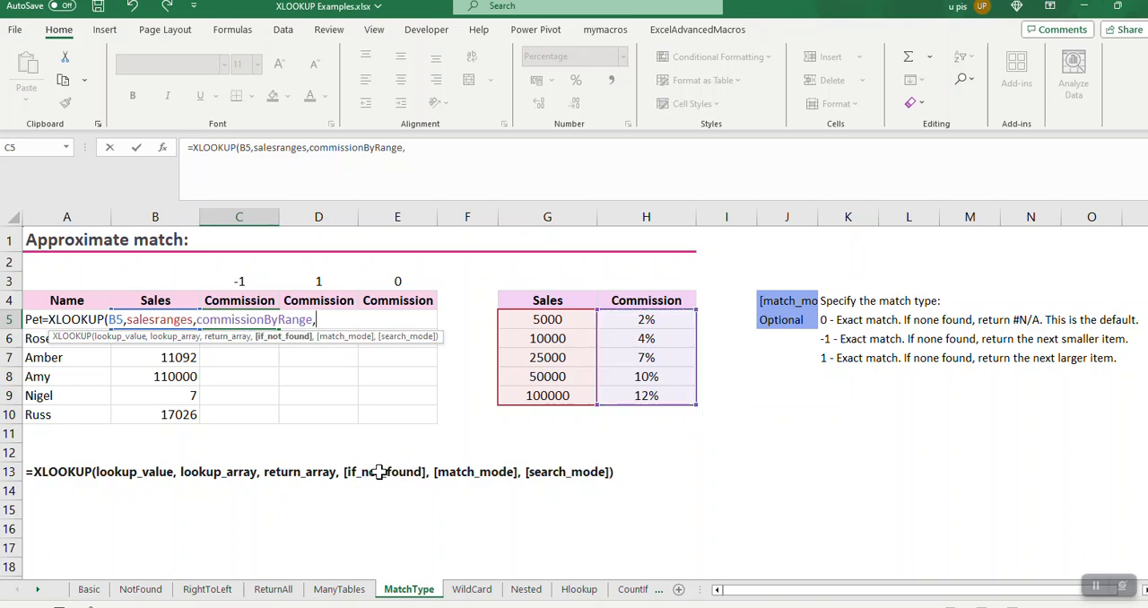
type(",")
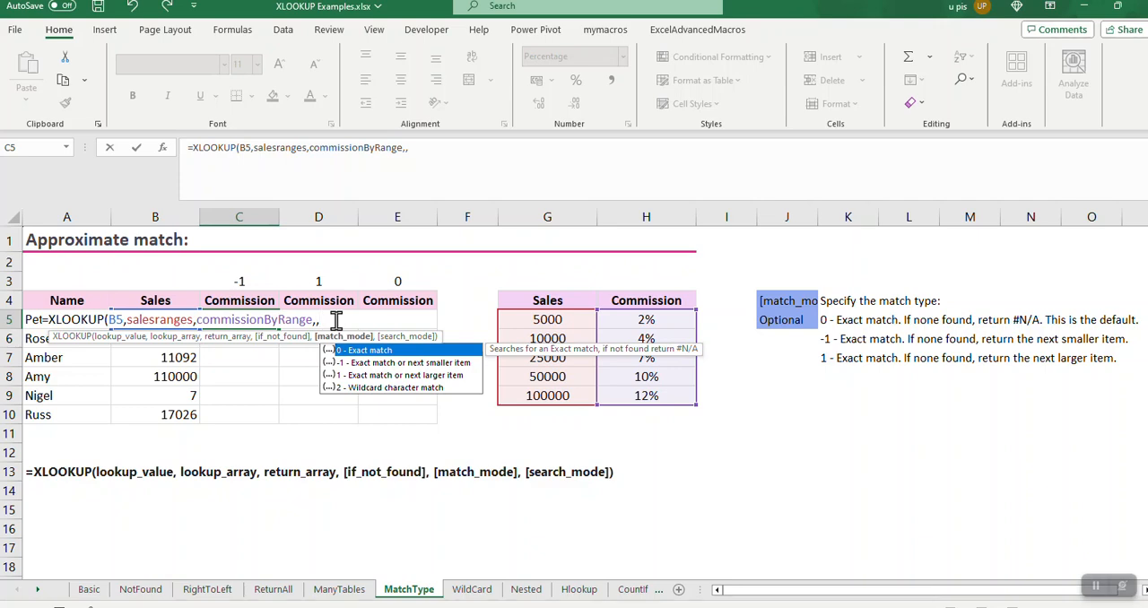
type("-1")
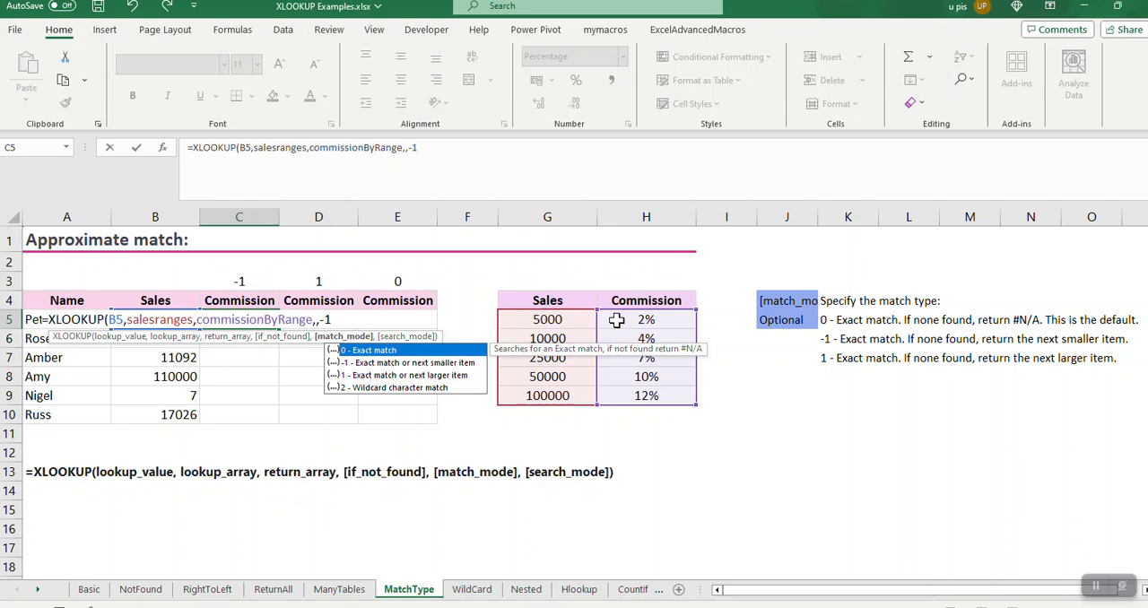
type(")")
key("Return")
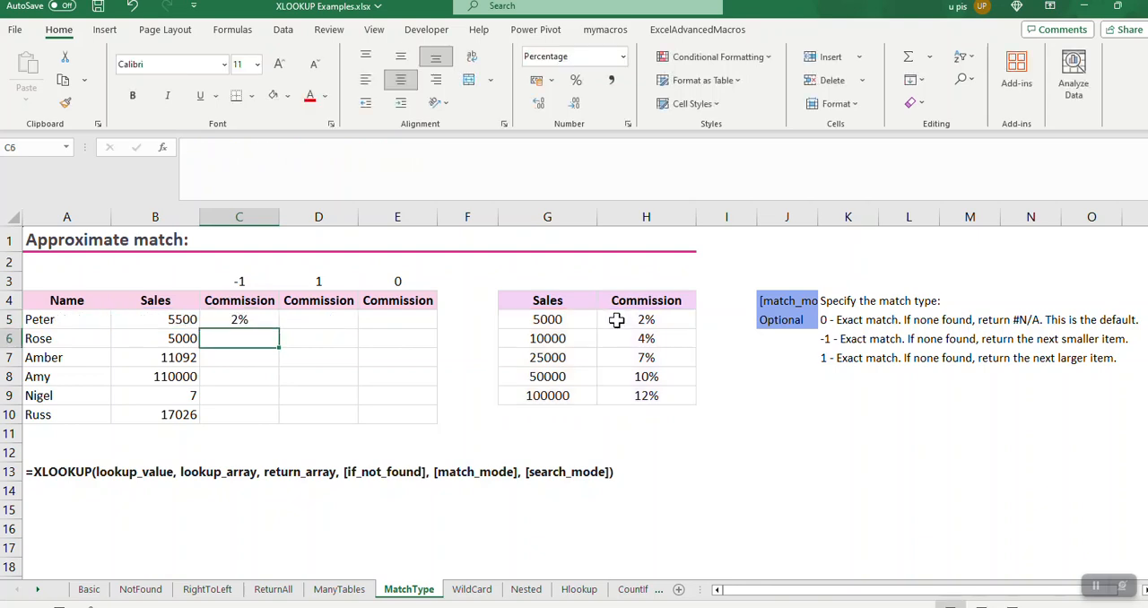
Check the sales figure in B5 against the first commission tier in G5:H5
left_click(182, 319)
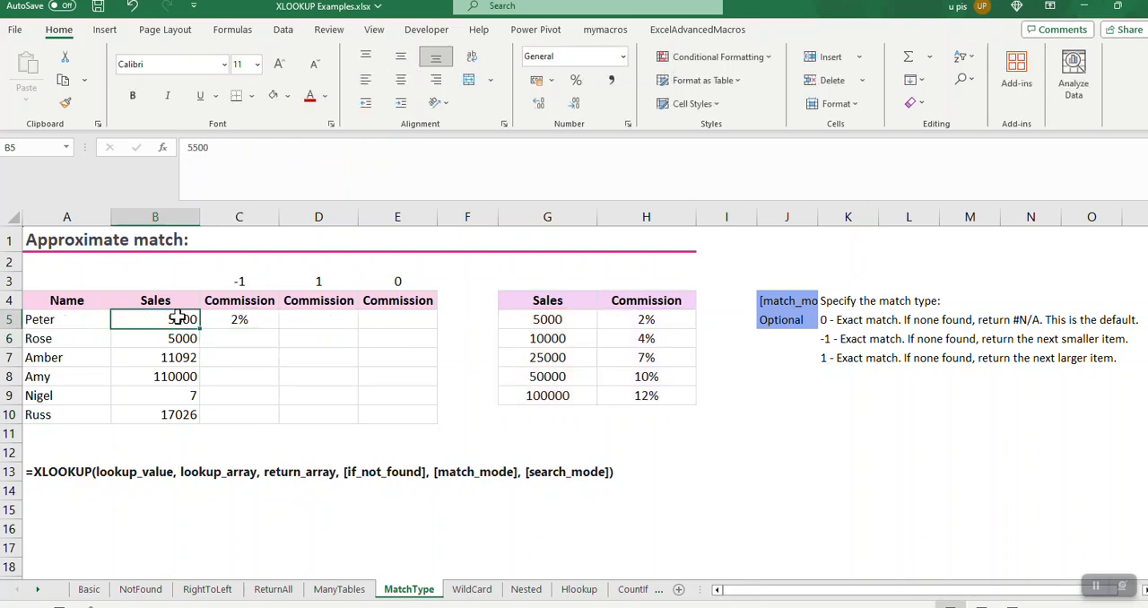
mouse_move(547, 319)
left_mouse_down()
mouse_move(552, 338)
mouse_move(550, 320)
left_mouse_up()
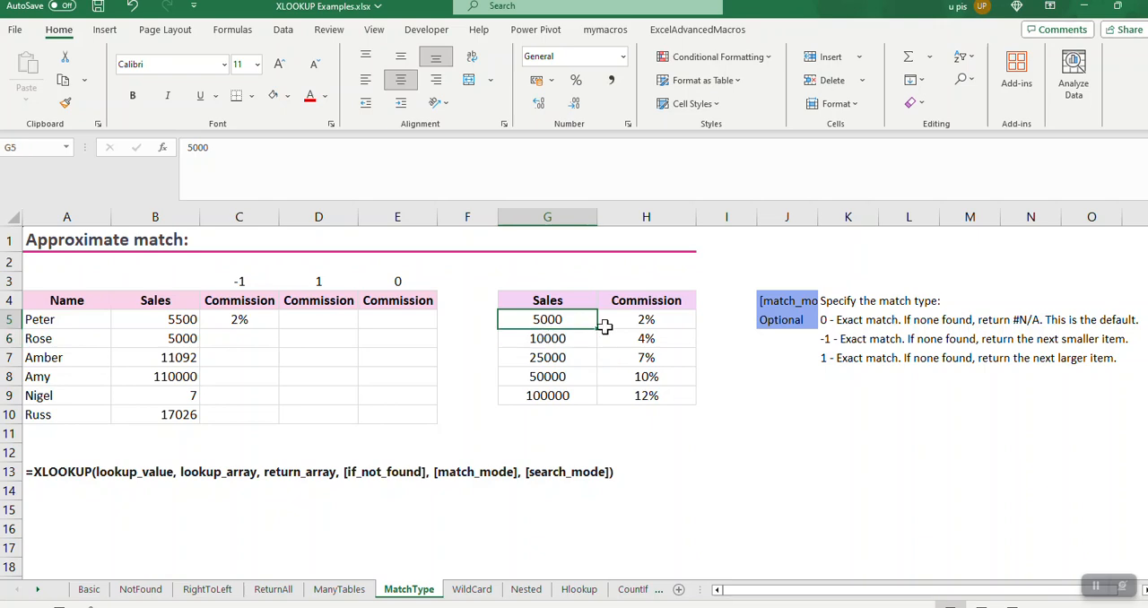
left_click_drag(643, 320, 640, 320)
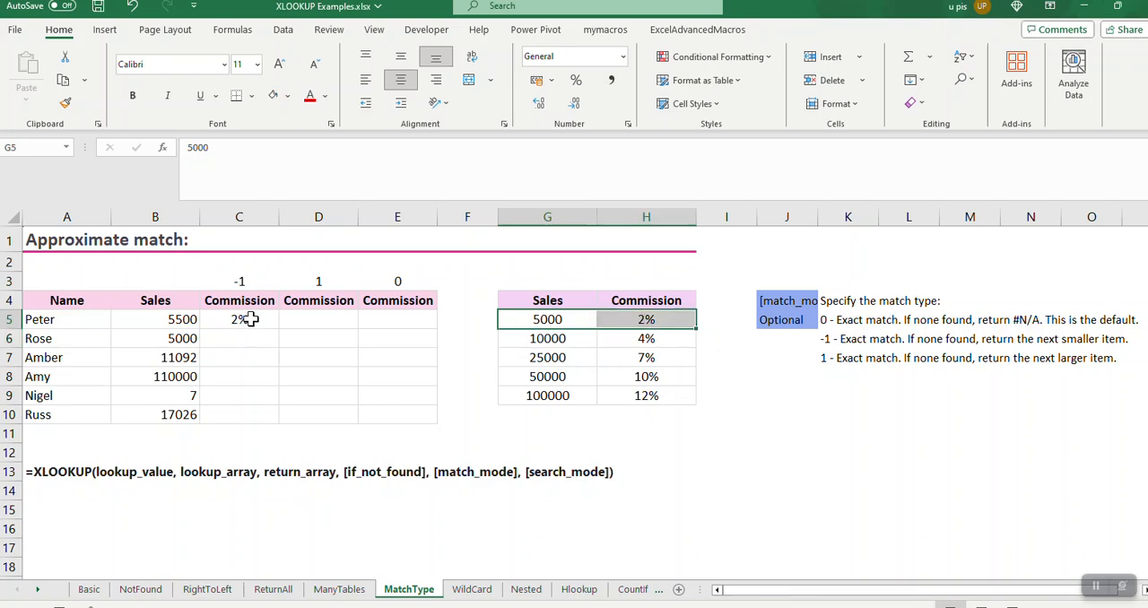
Fill the C5 formula down to C10 and check the sales figures and commissions in rows 6 and 7
left_click(251, 320)
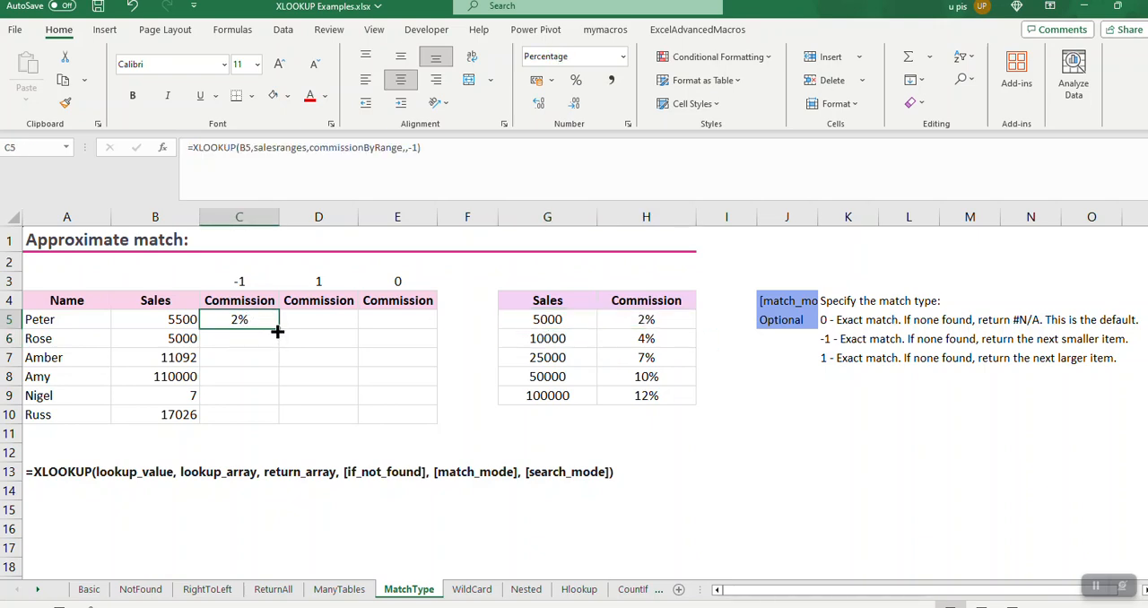
double_click(278, 329)
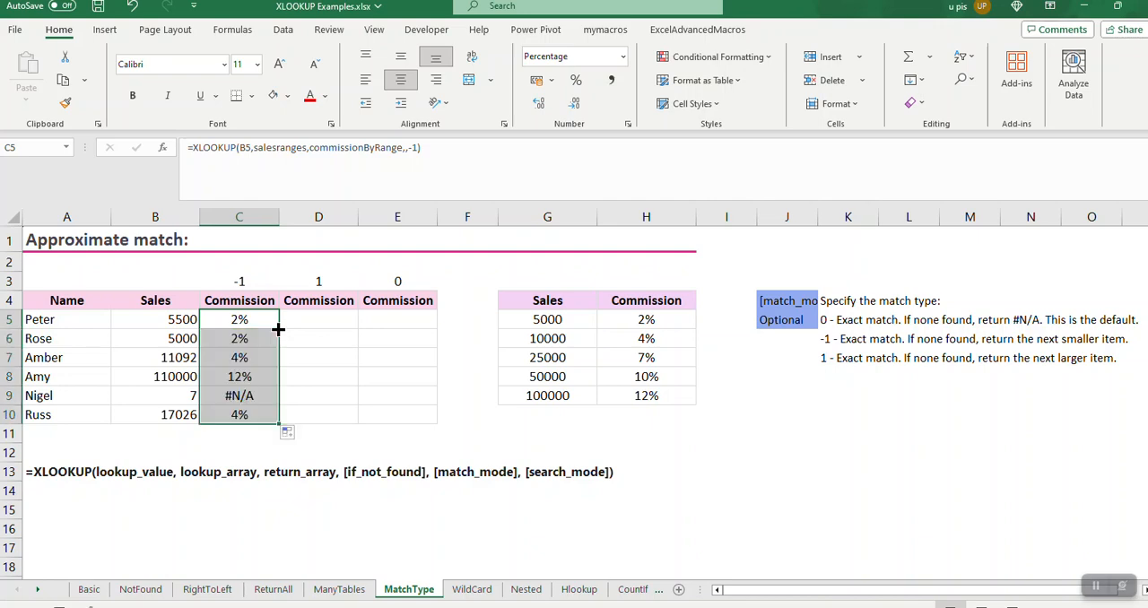
left_click(179, 339)
left_click(229, 339, "shift")
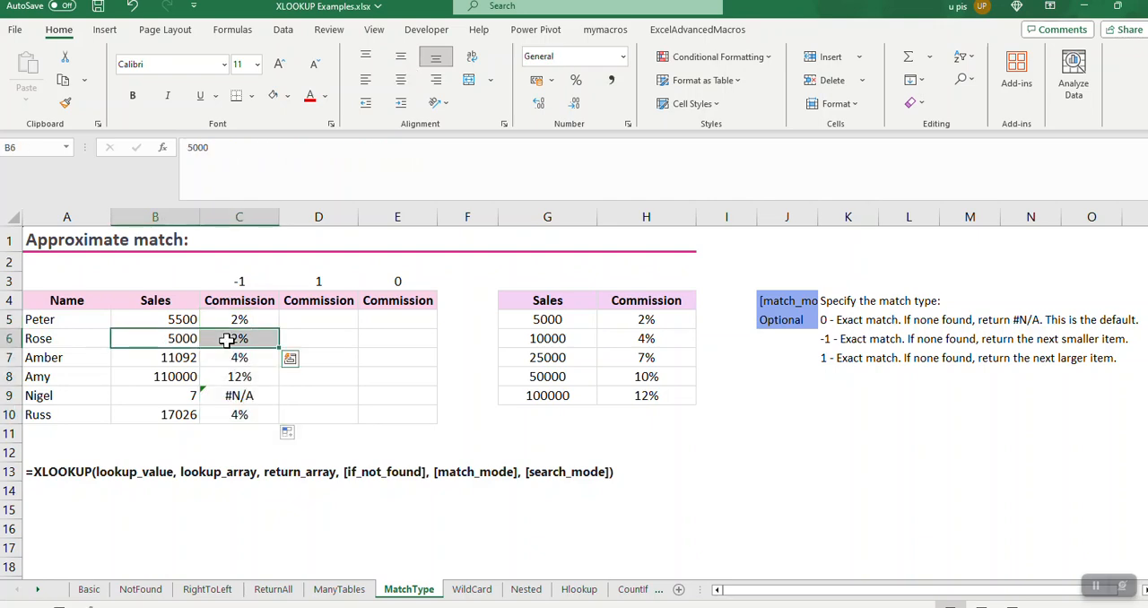
left_click(184, 356)
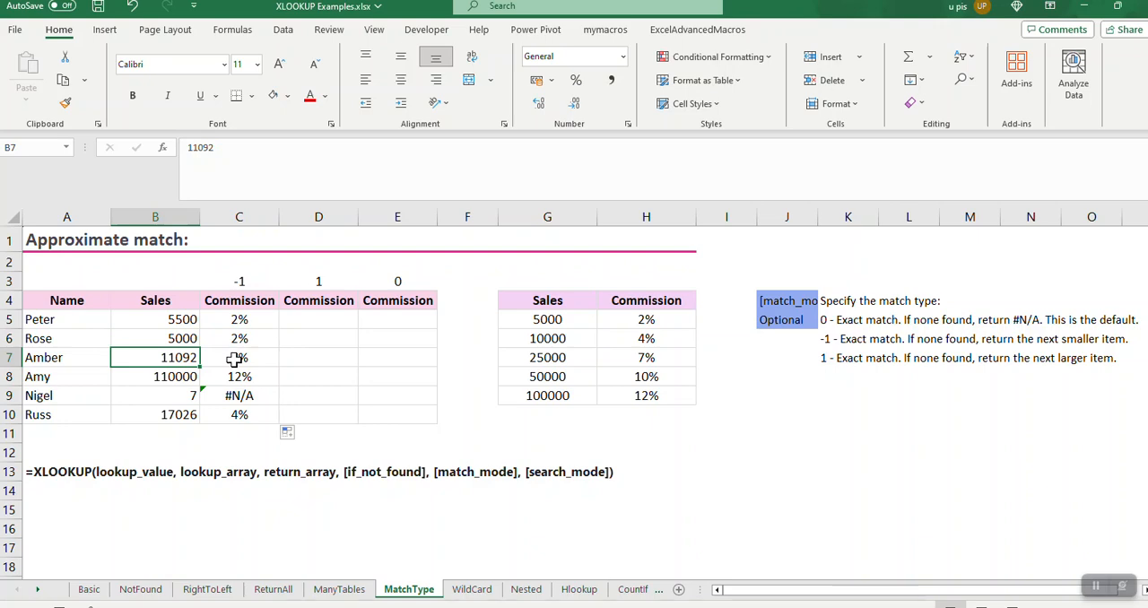
left_click(233, 358, "shift")
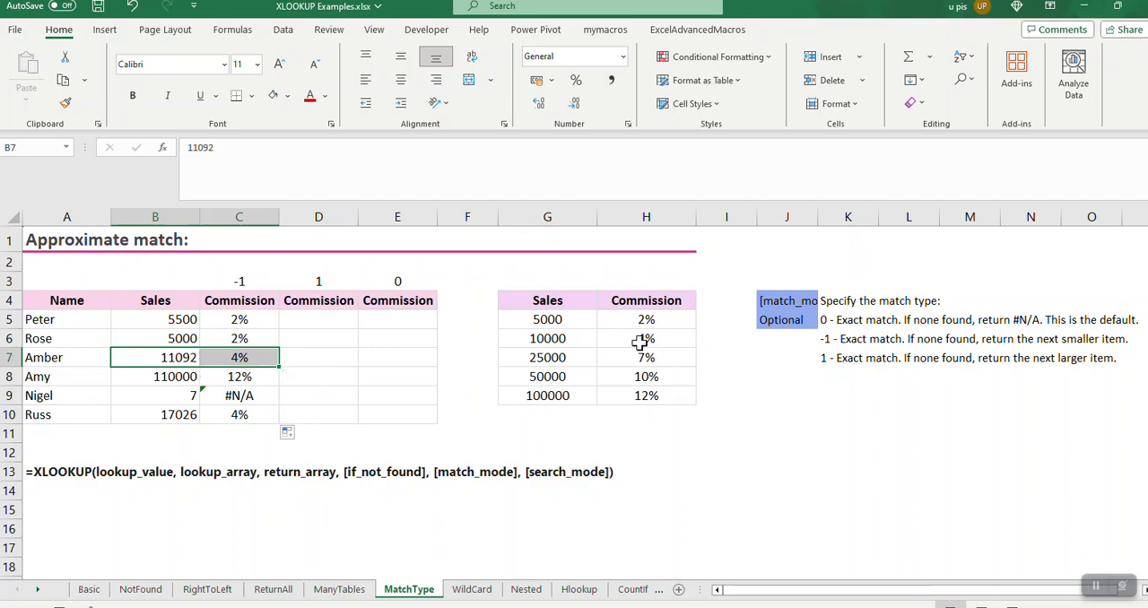
Set the sales figure in B8 to 111000
left_click(165, 381)
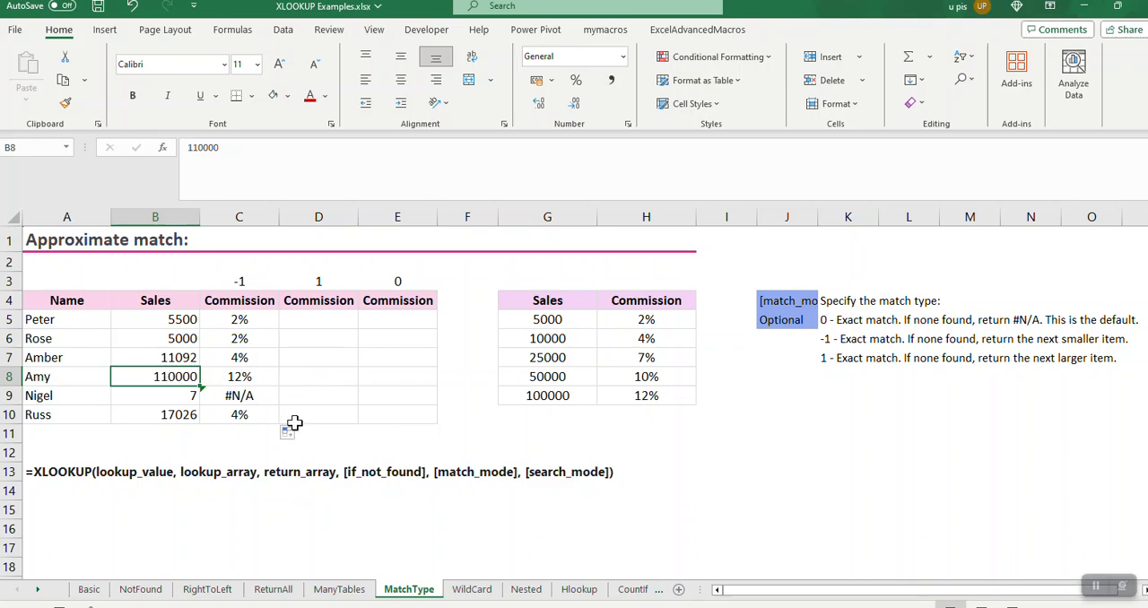
type("1")
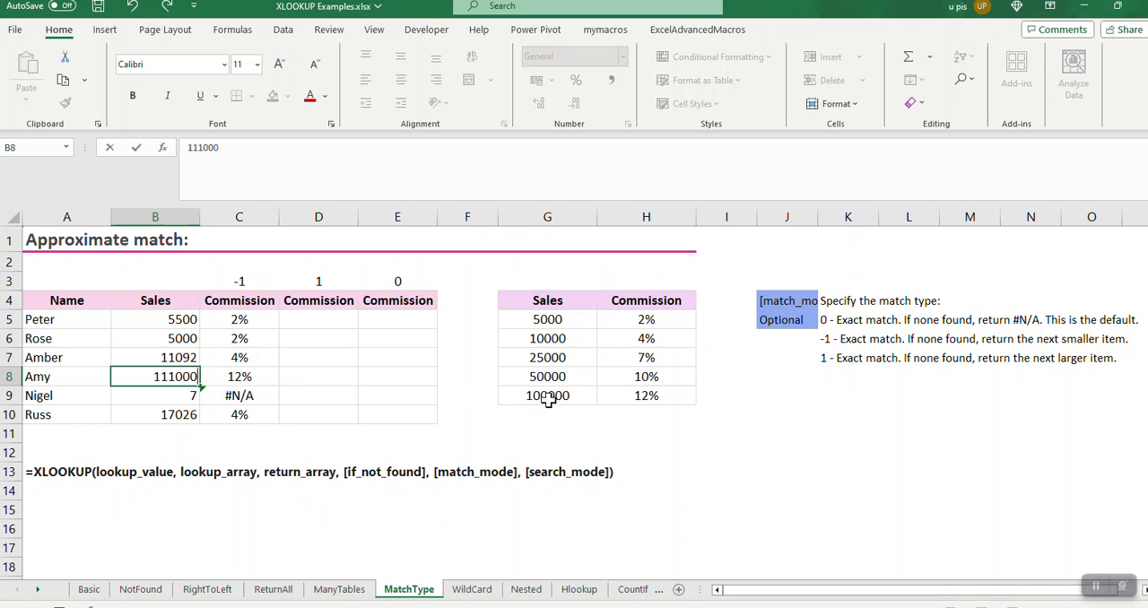
type("11000")
key("Return")
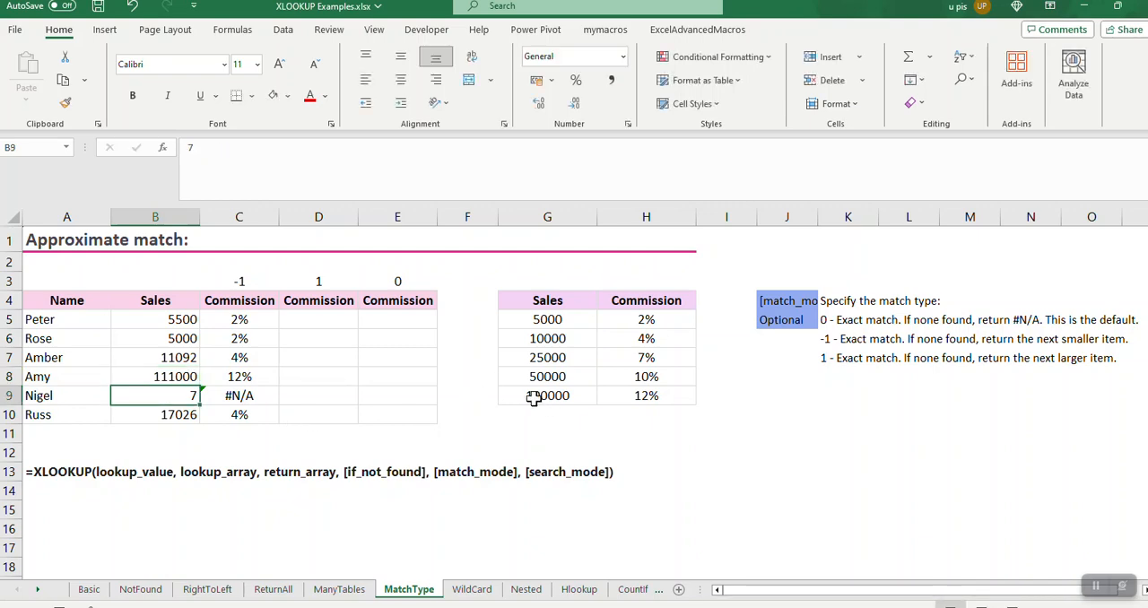
Examine the highest commission tier in G9:H9, then the row 9 lookup and the sales figure in B10
left_click(659, 401)
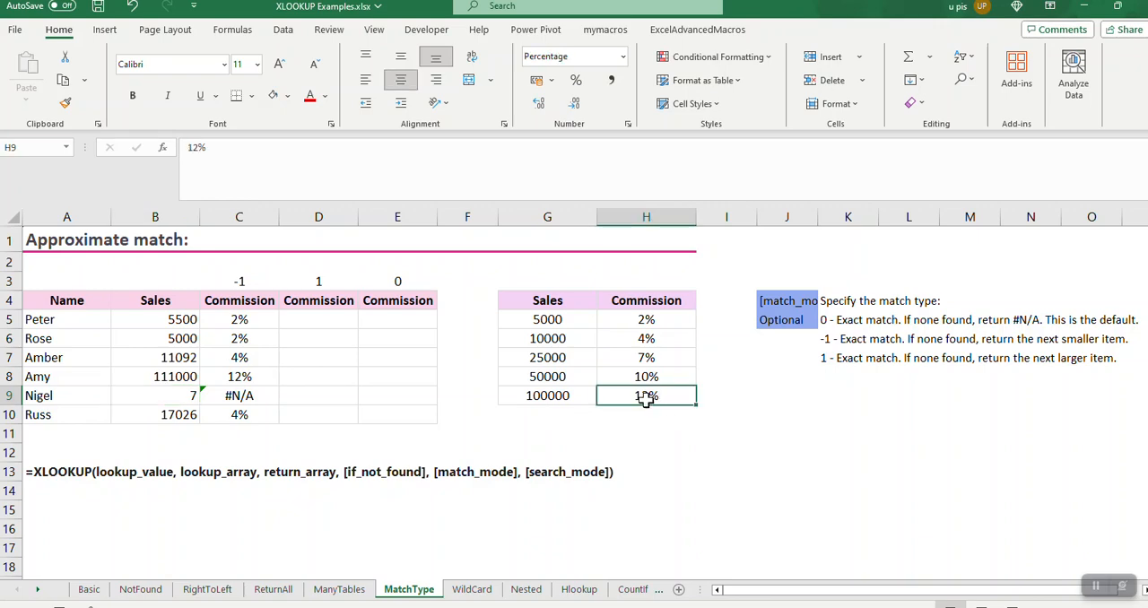
left_click(559, 397)
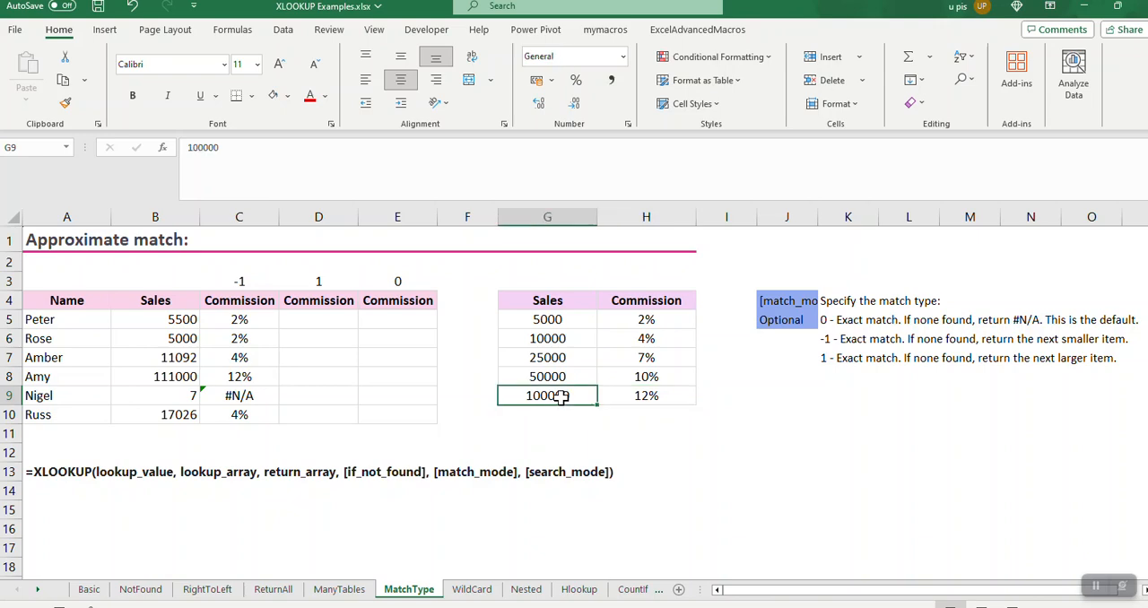
left_click(618, 395, "shift")
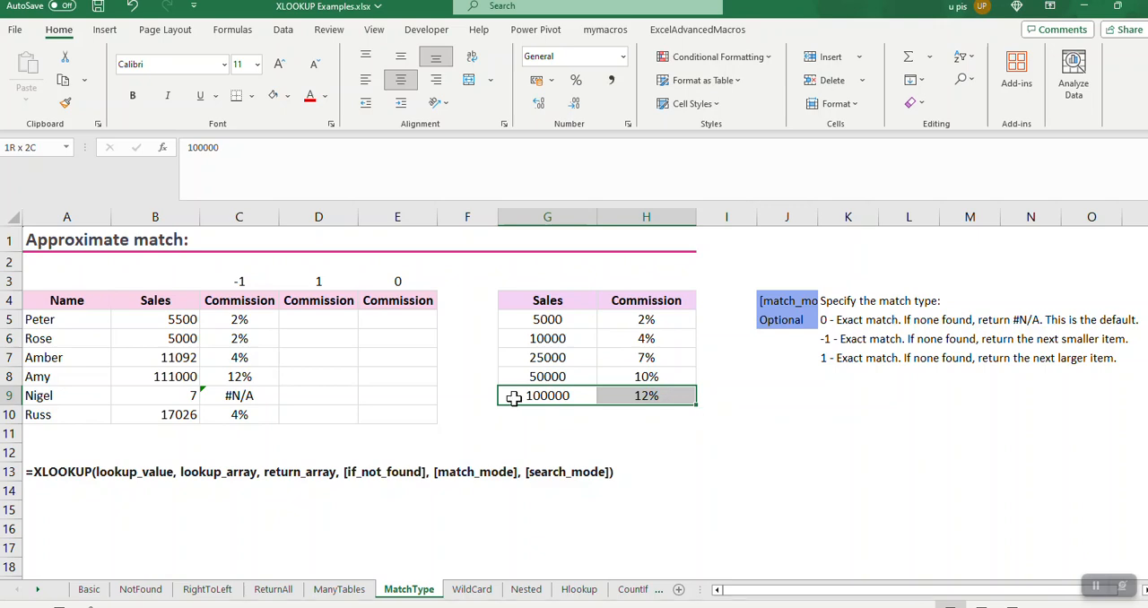
left_click(179, 394)
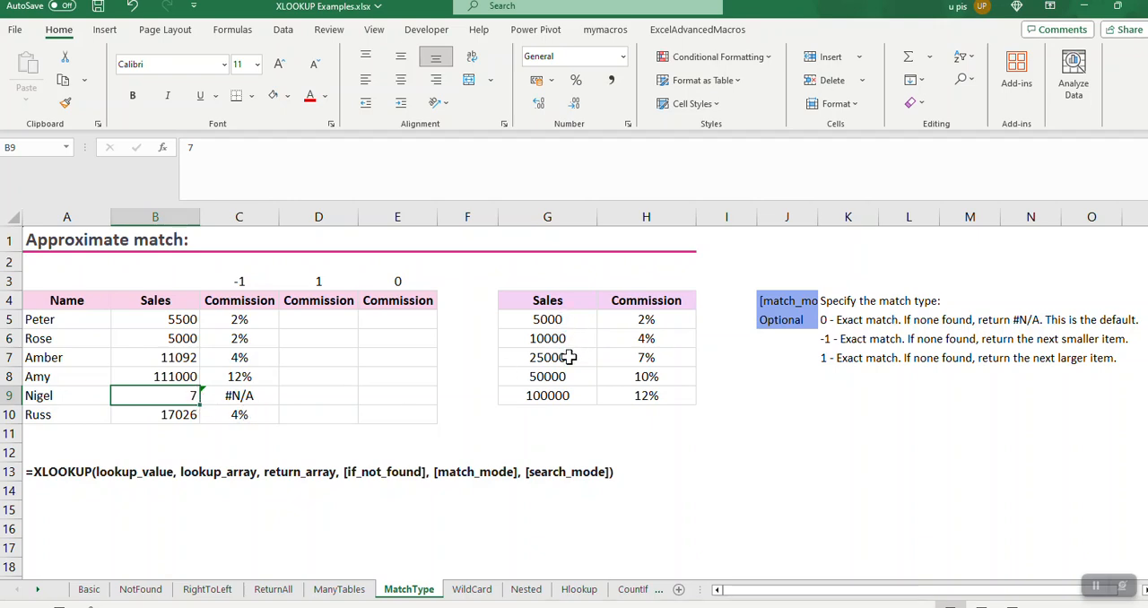
left_click(244, 398)
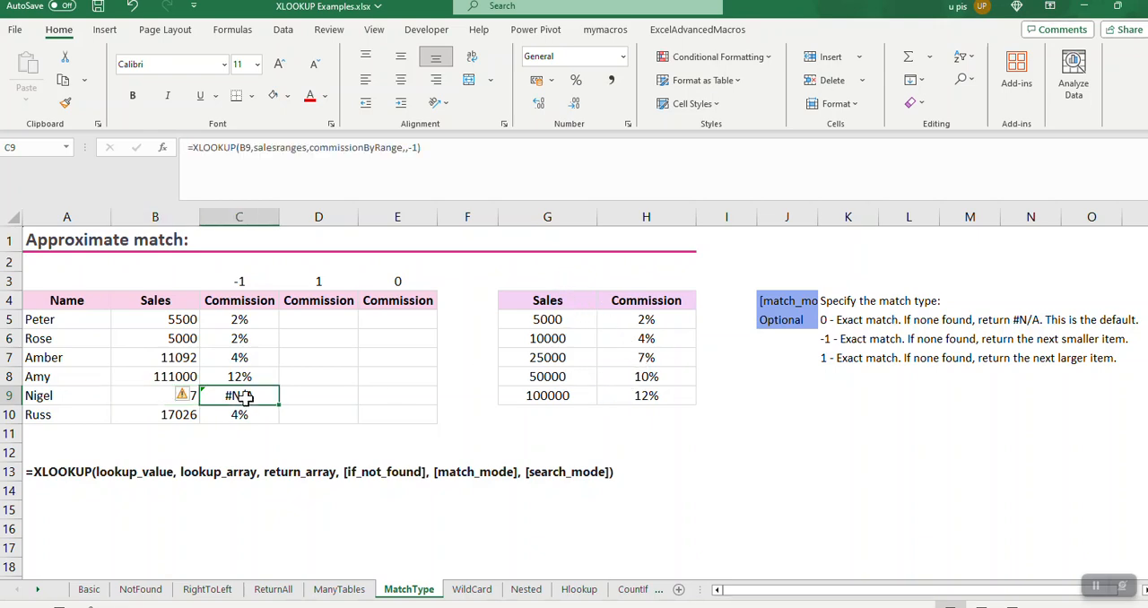
left_click(191, 416)
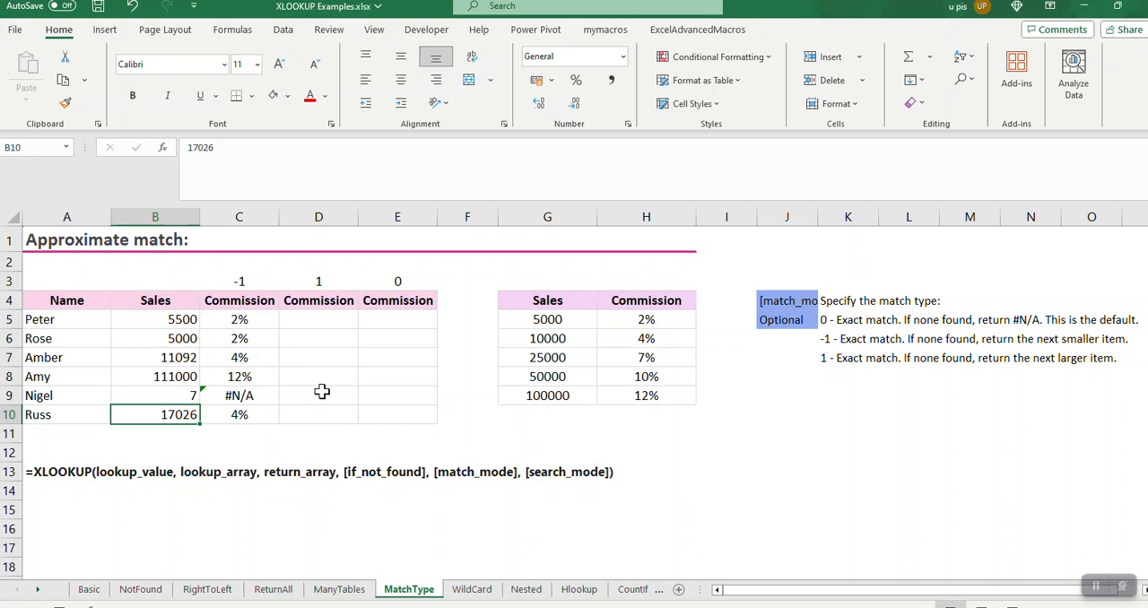
Start an XLOOKUP formula in D5 with B5 as the lookup value
left_click(303, 319)
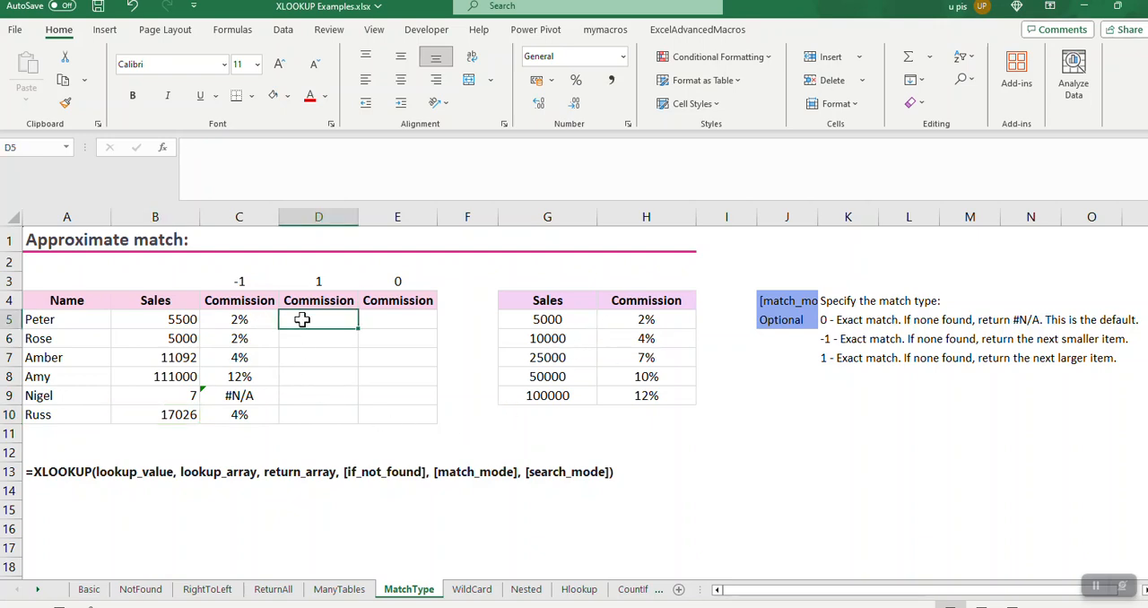
type("=")
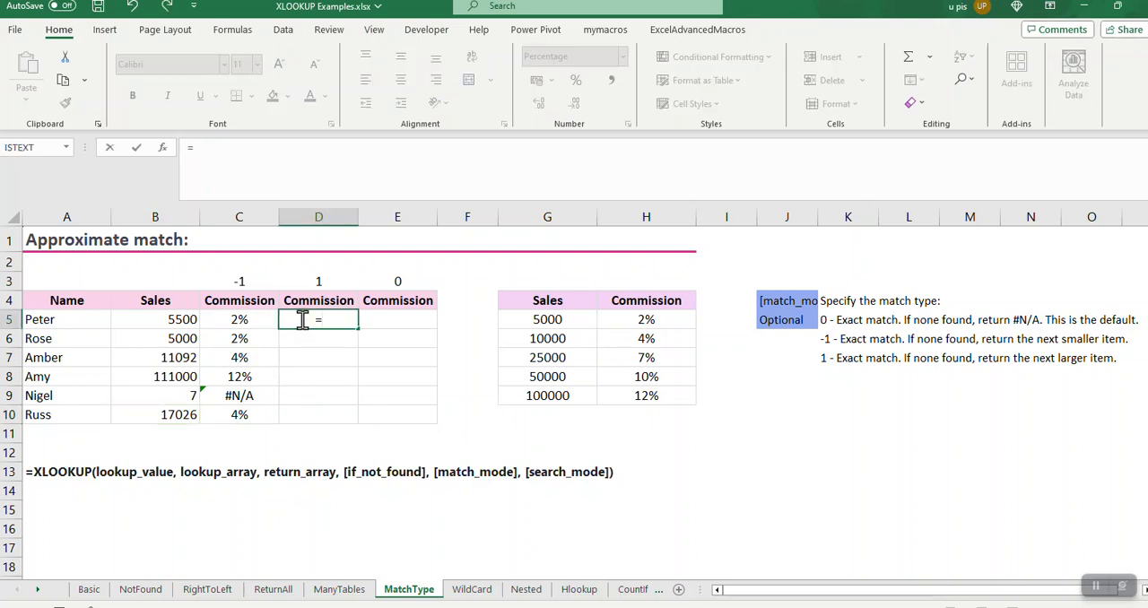
type("xl")
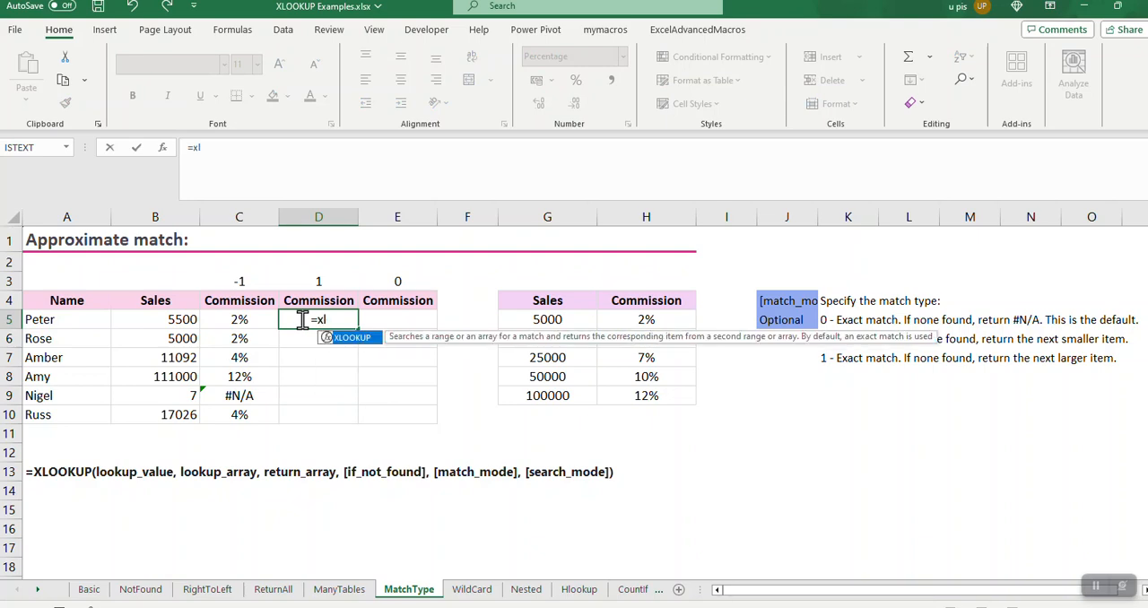
double_click(343, 338)
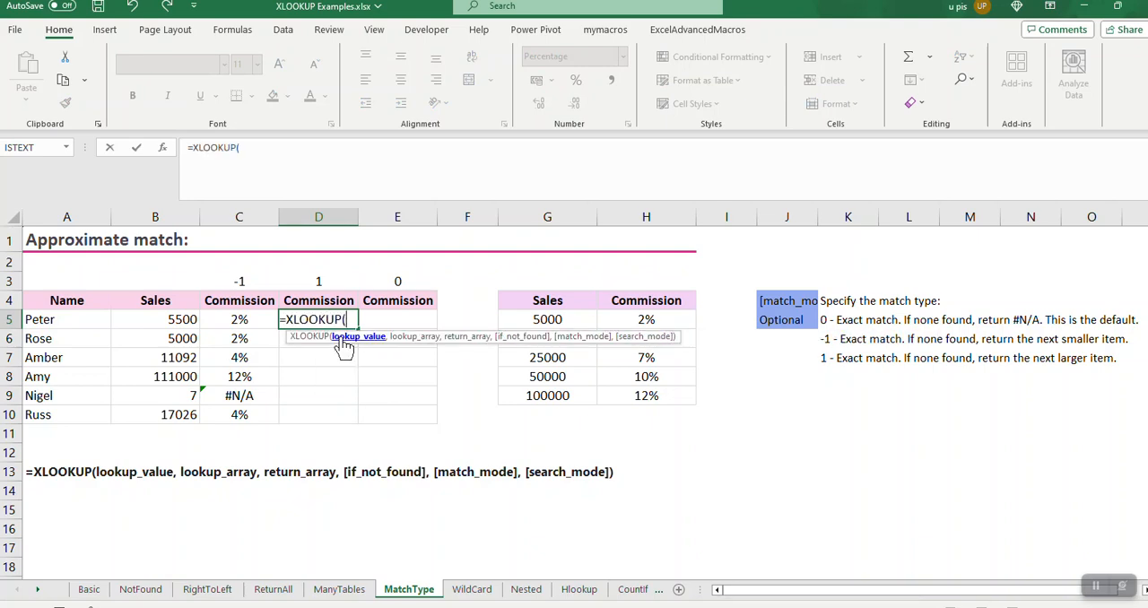
left_click(190, 319)
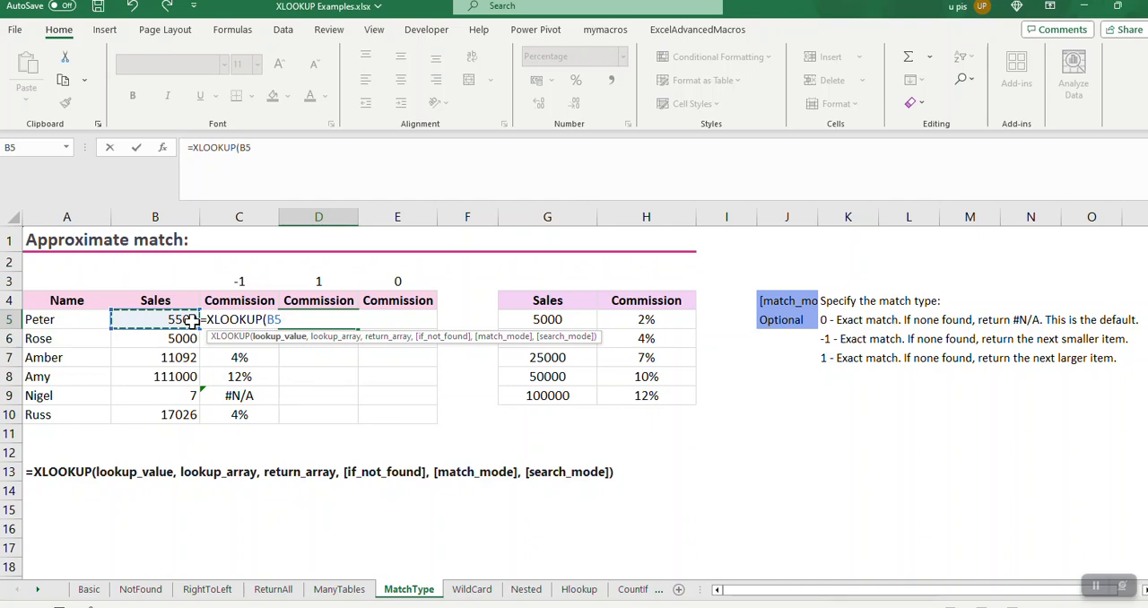
type(",")
Add G5:G9 (salesranges) as the lookup array and H5:H9 (commissionByRange) as the return array in the D5 formula
left_click(549, 315)
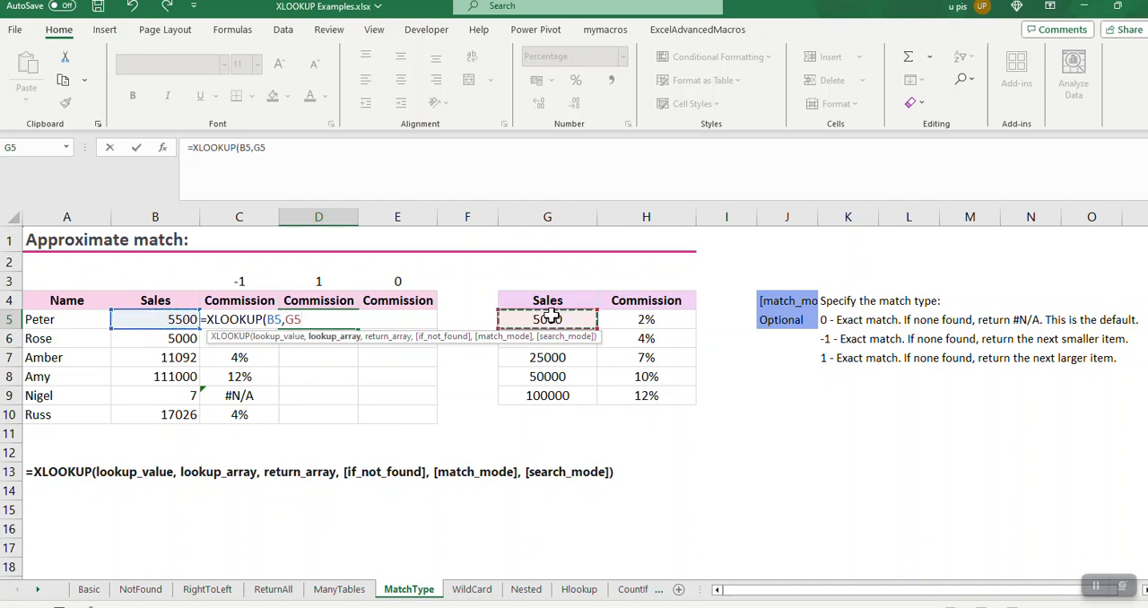
key("ctrl+shift+Down")
type(",")
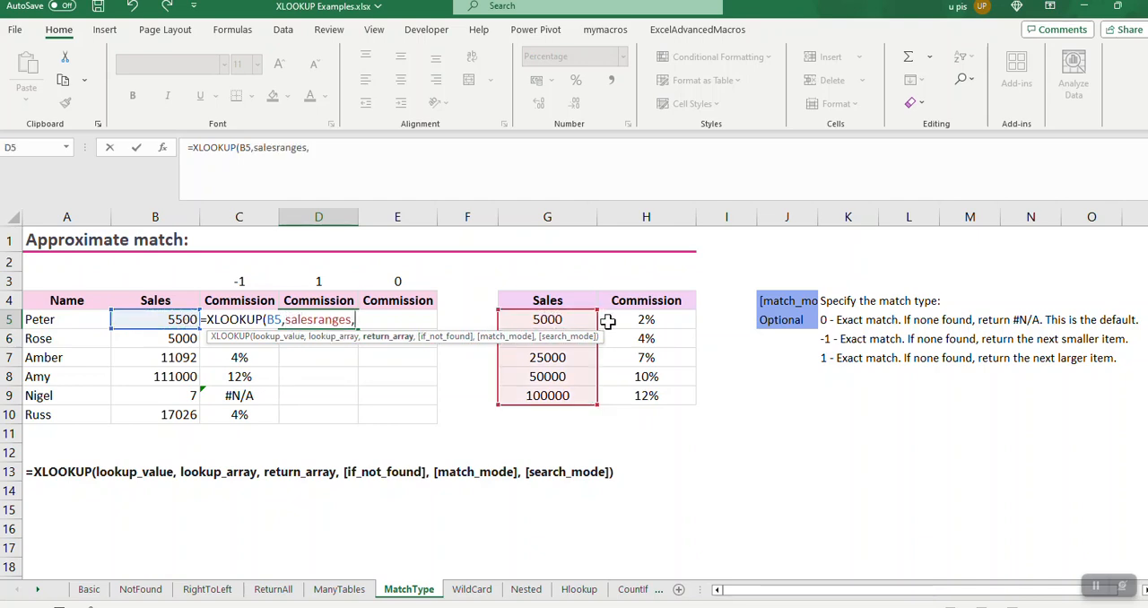
left_click(644, 320)
key("ctrl+shift+Down")
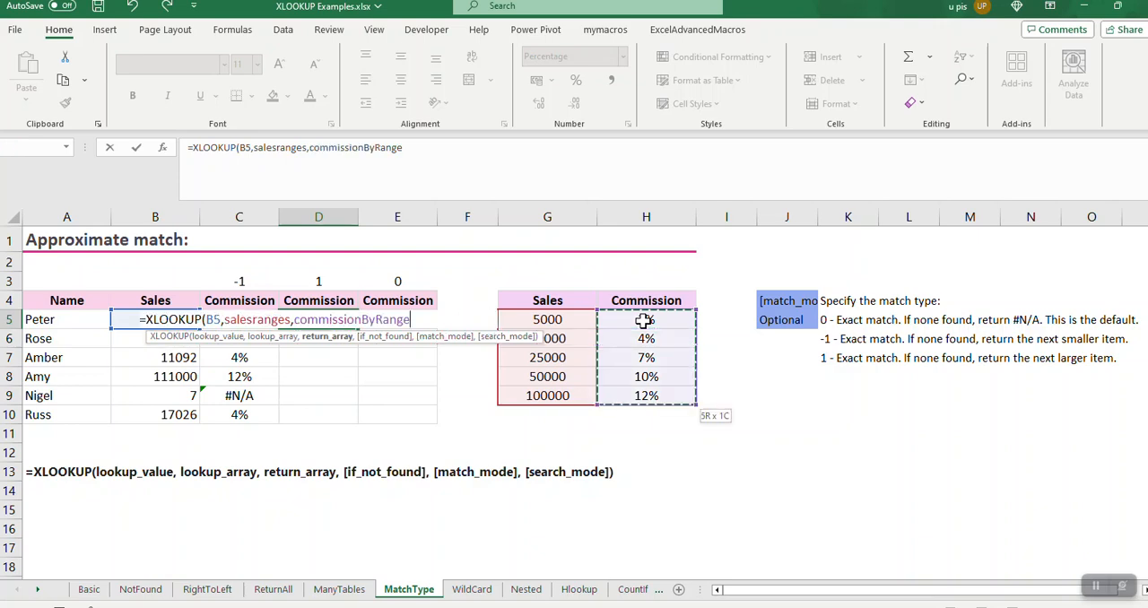
Leave the if_not_found argument empty, set the match mode to 1 and complete the D5 formula
type(",")
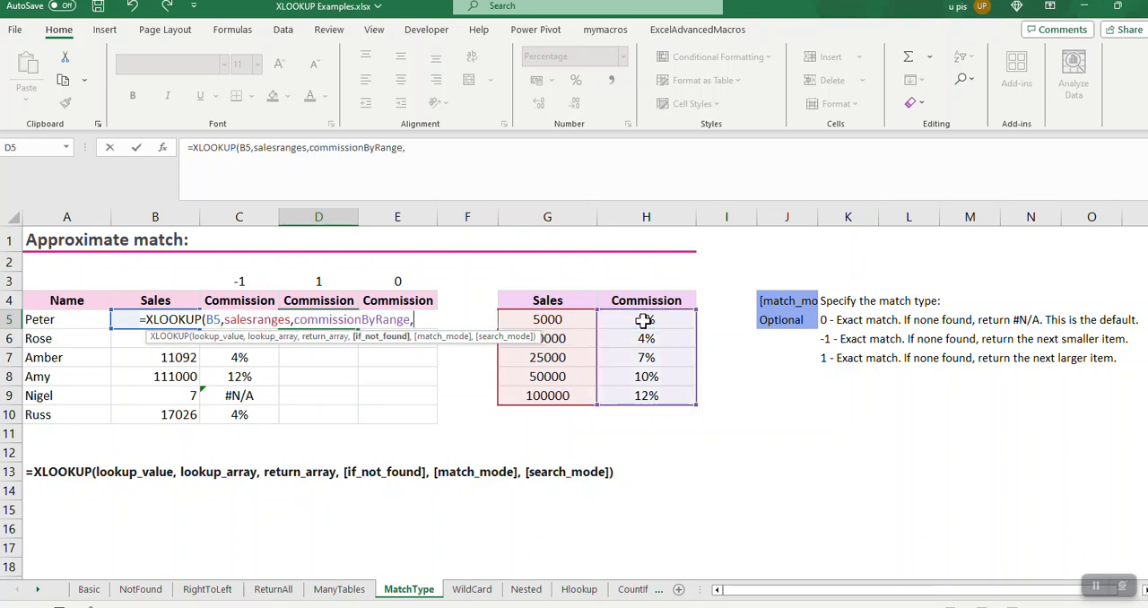
type(",")
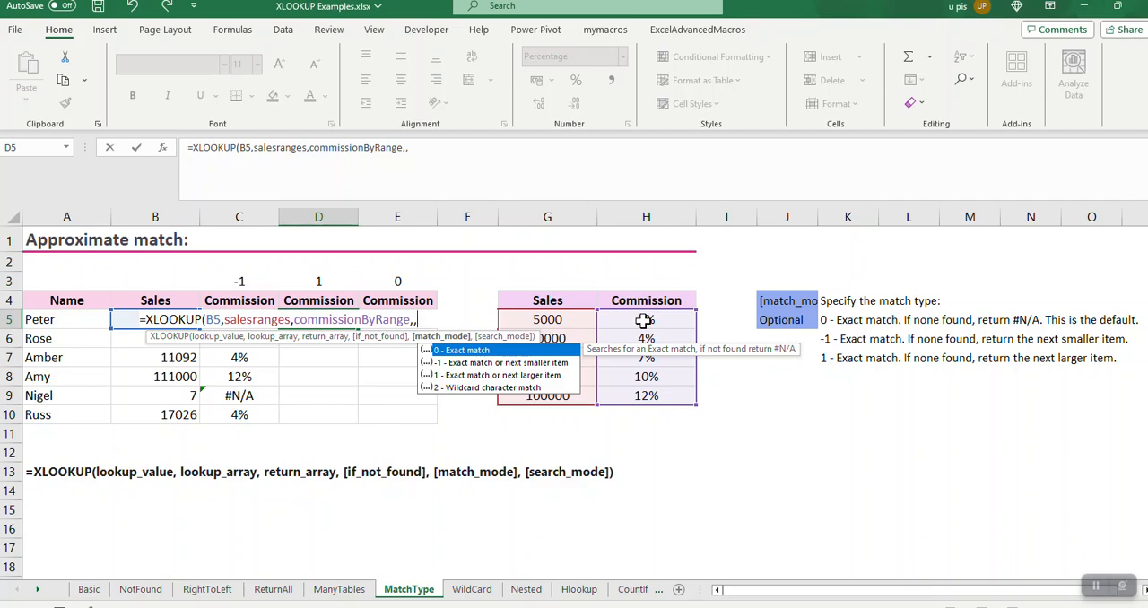
type("1)")
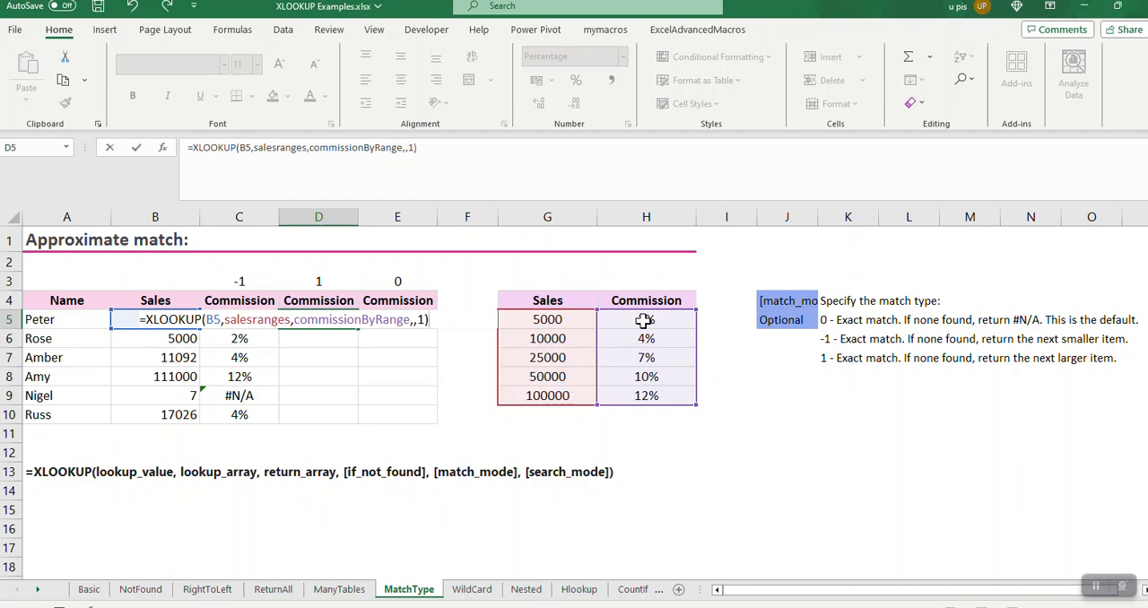
key("Return")
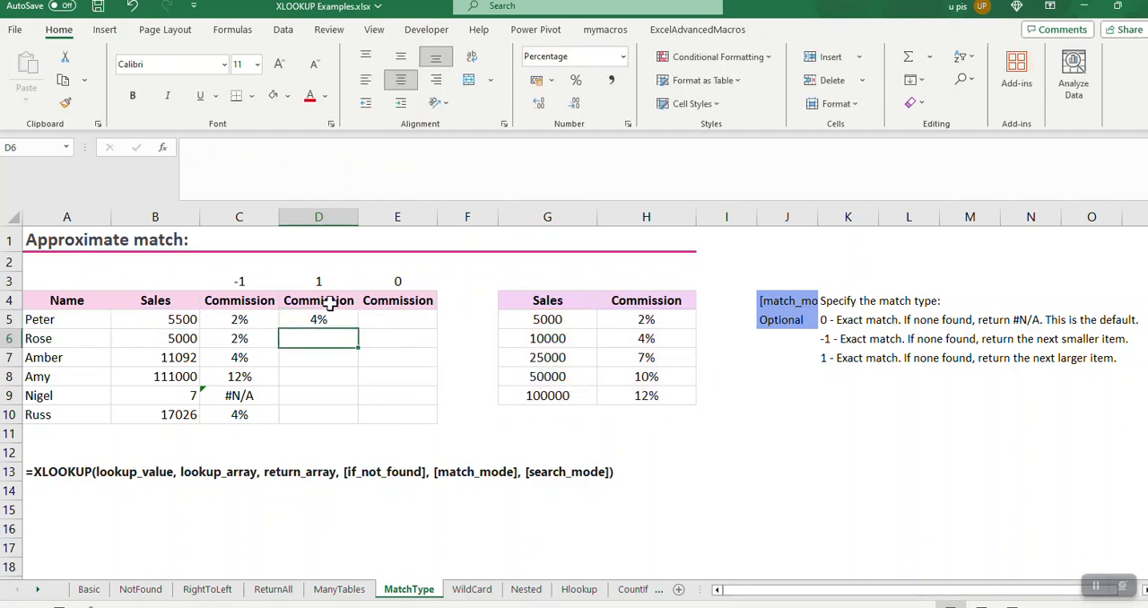
Compare the row 5 sales figure and commissions with the second commission tier in G6:H6
left_click(190, 318)
left_click(316, 320, "shift")
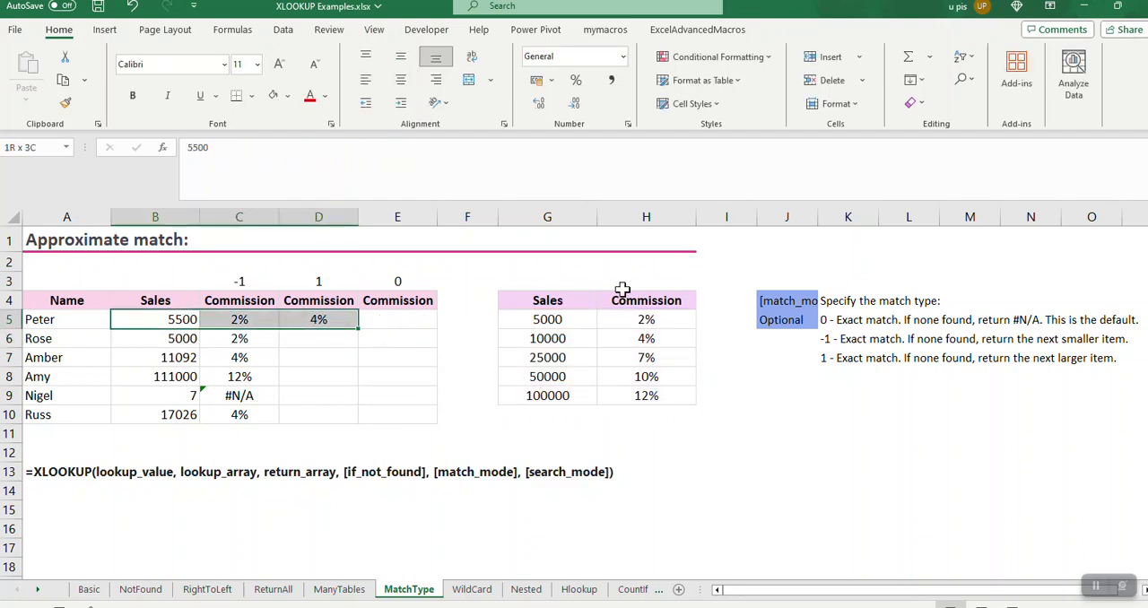
left_click(554, 338)
left_click(636, 338, "shift")
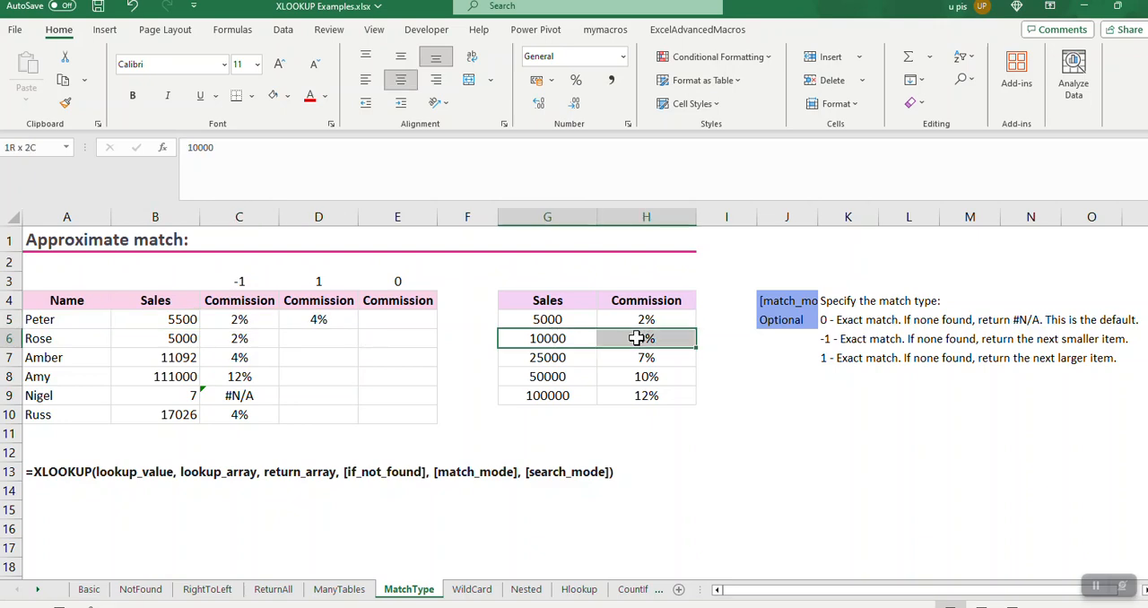
Fill the D5 formula down to D10
left_click(340, 323)
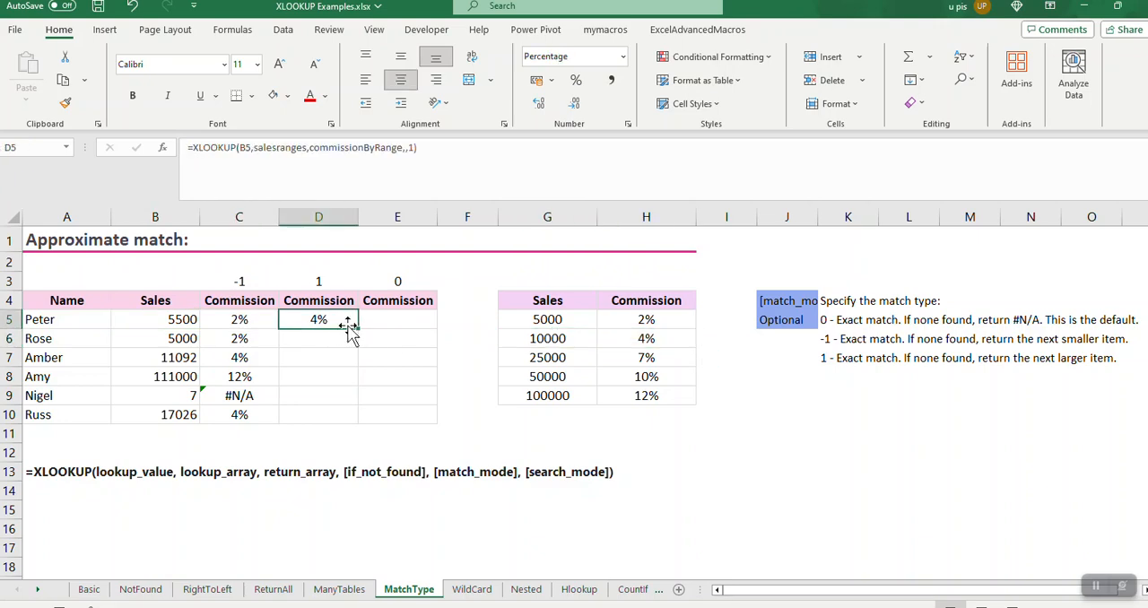
double_click(358, 329)
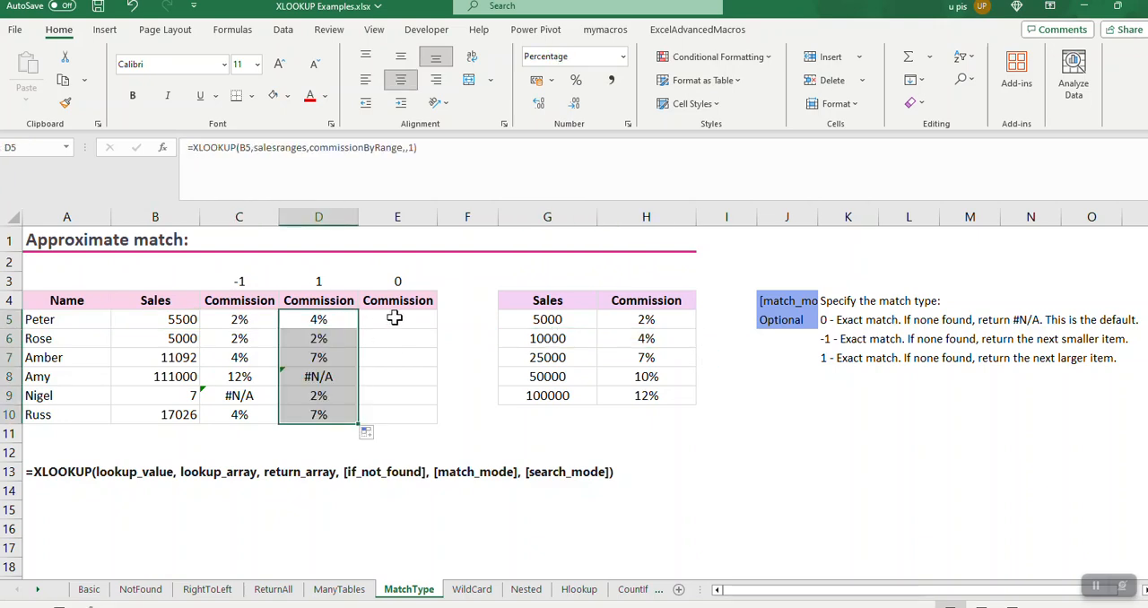
left_click(395, 318)
Compare the match mode -1 and 1 commissions for the sales figures in rows 8 and 9
left_click(189, 379)
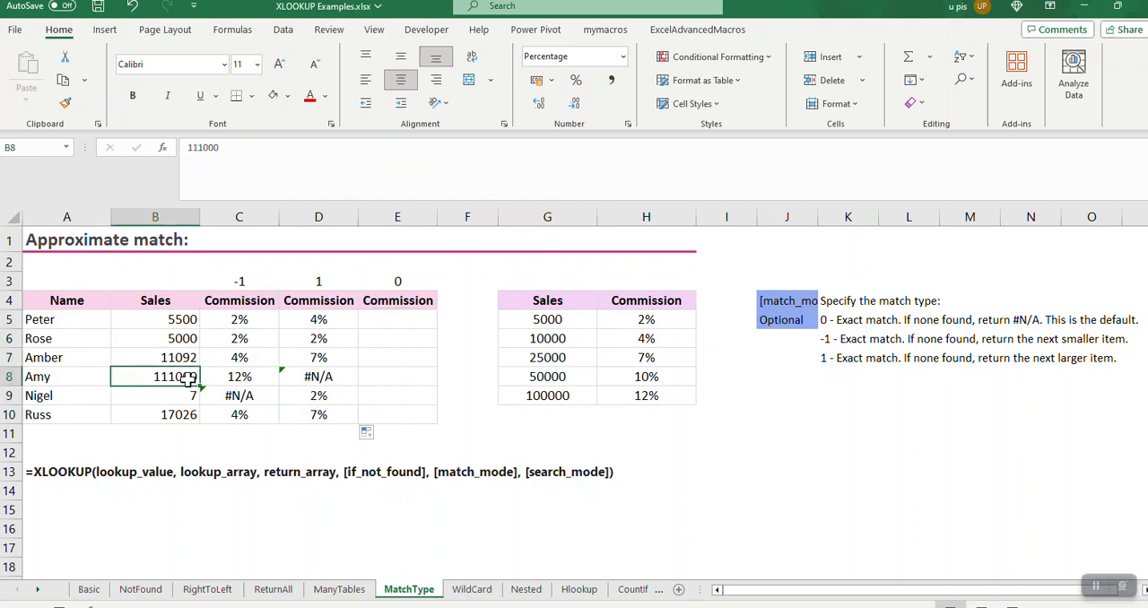
left_click(315, 376, "shift")
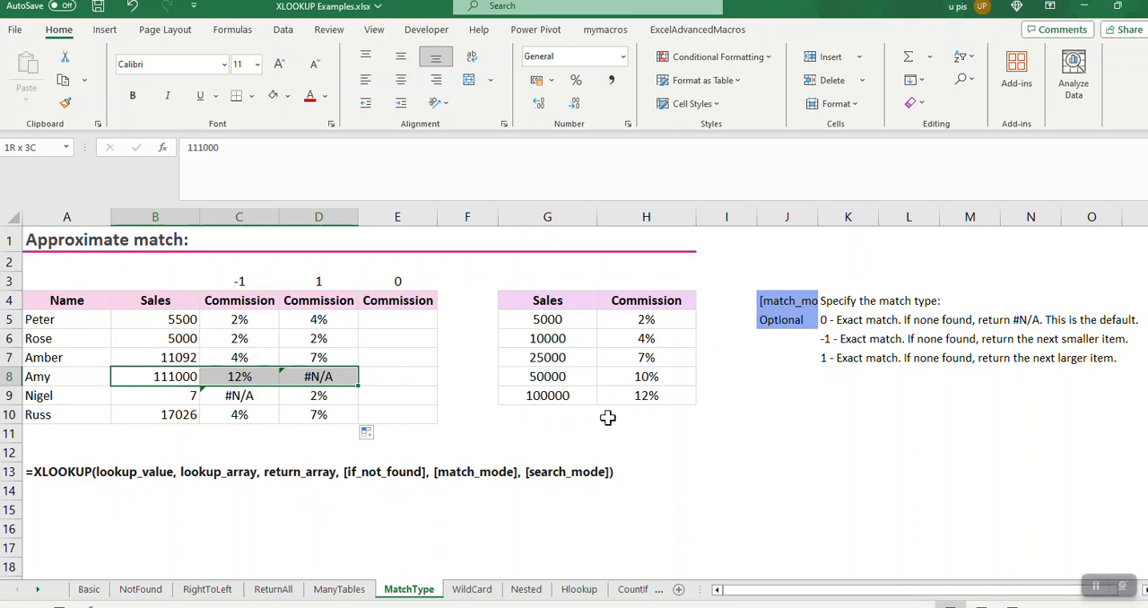
left_click(328, 377)
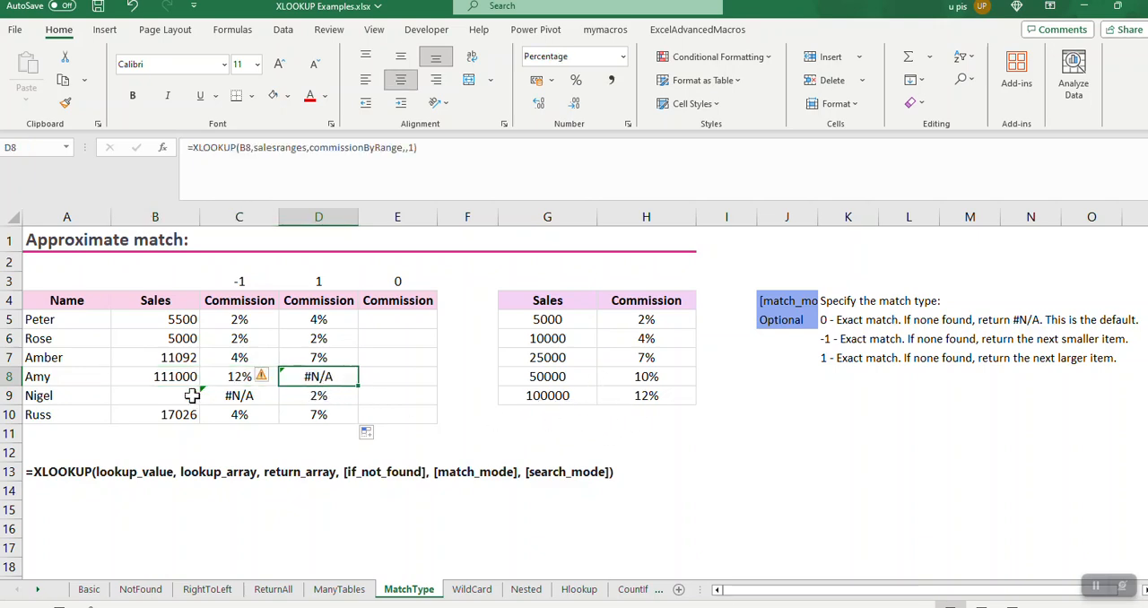
left_click_drag(196, 395, 311, 395)
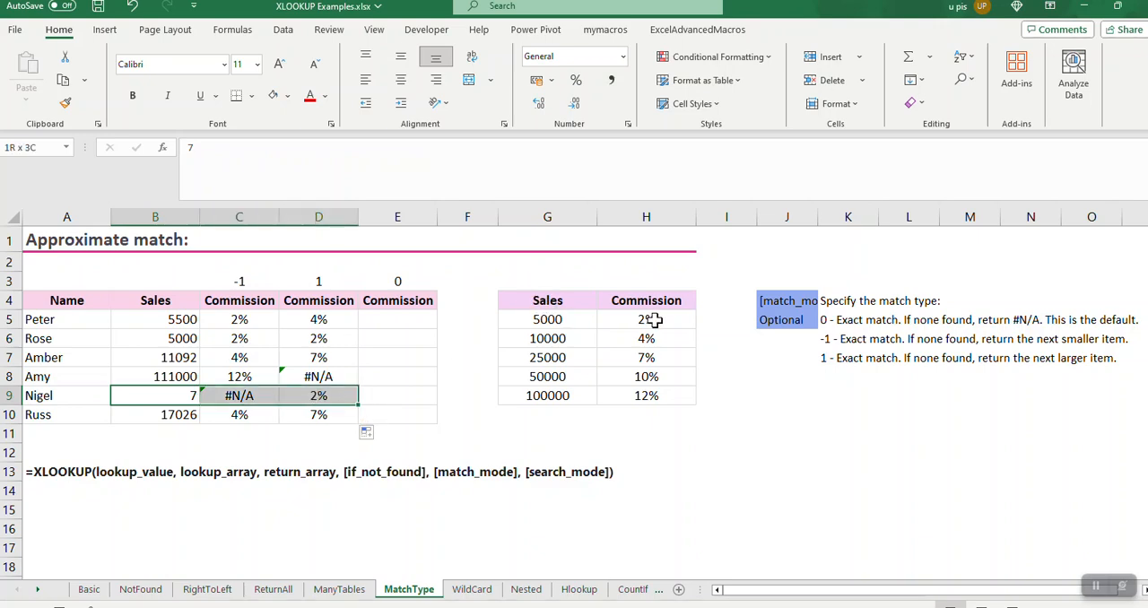
Start an XLOOKUP formula in E5 with the sales figure in B5 as the lookup value
left_click(411, 320)
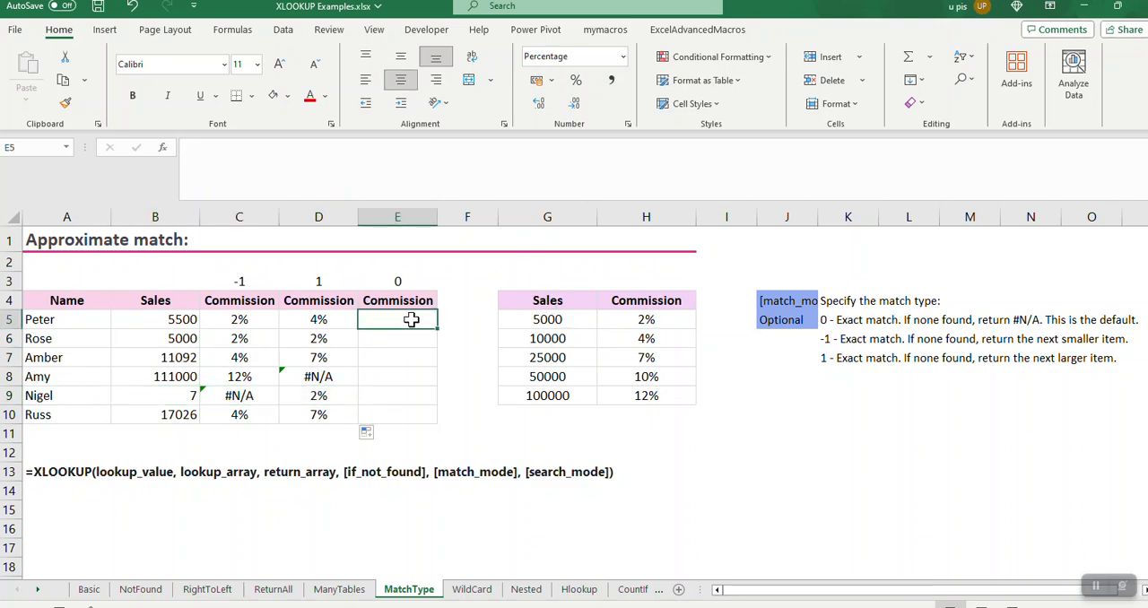
type("=")
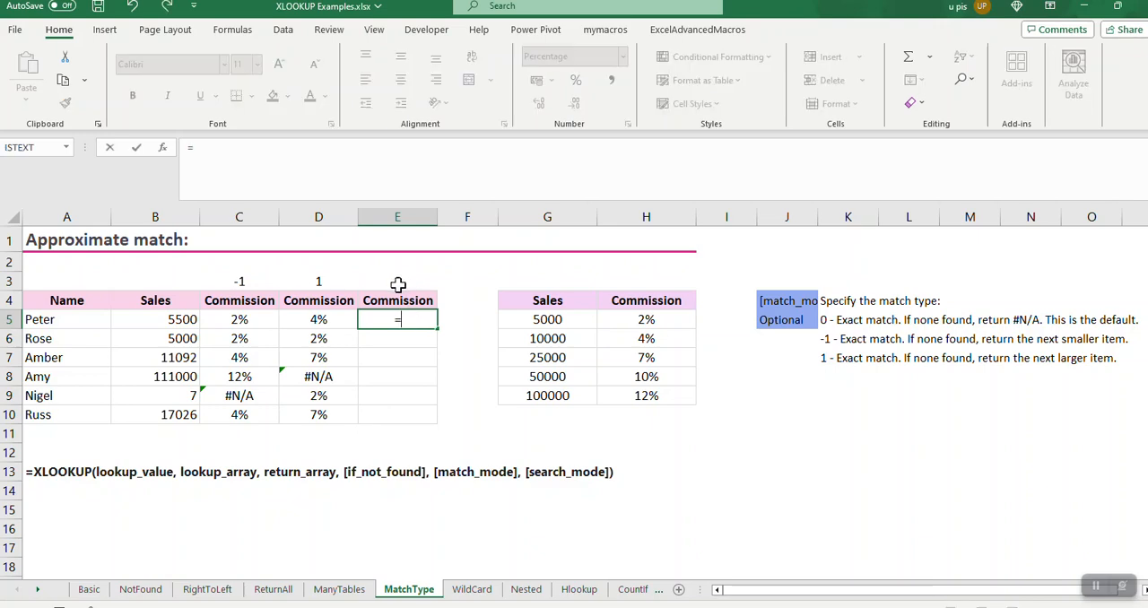
type("x")
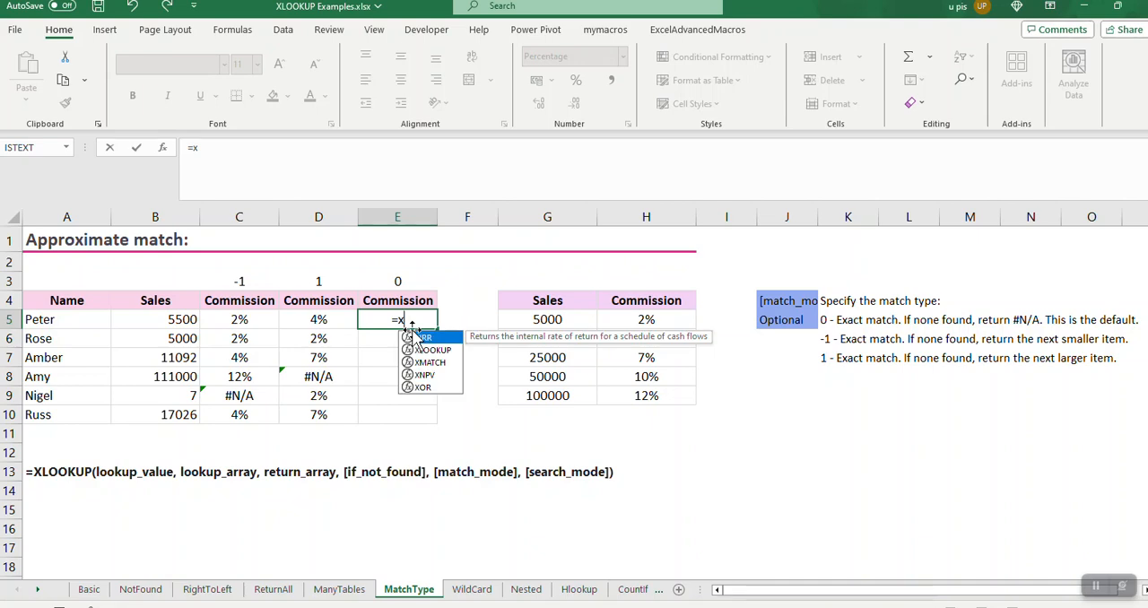
double_click(444, 349)
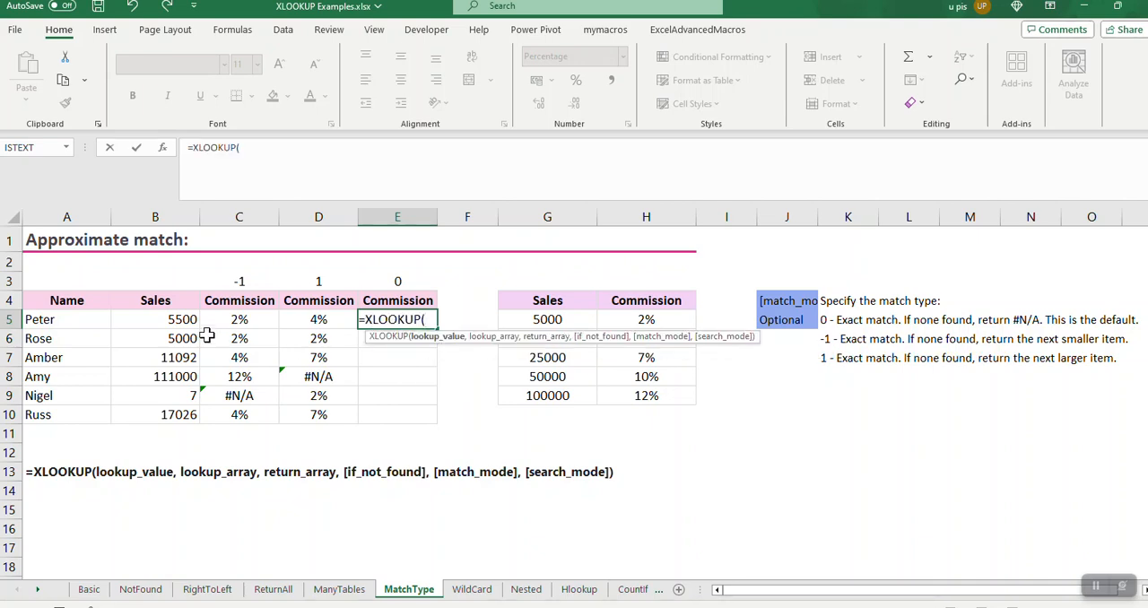
left_click(183, 320)
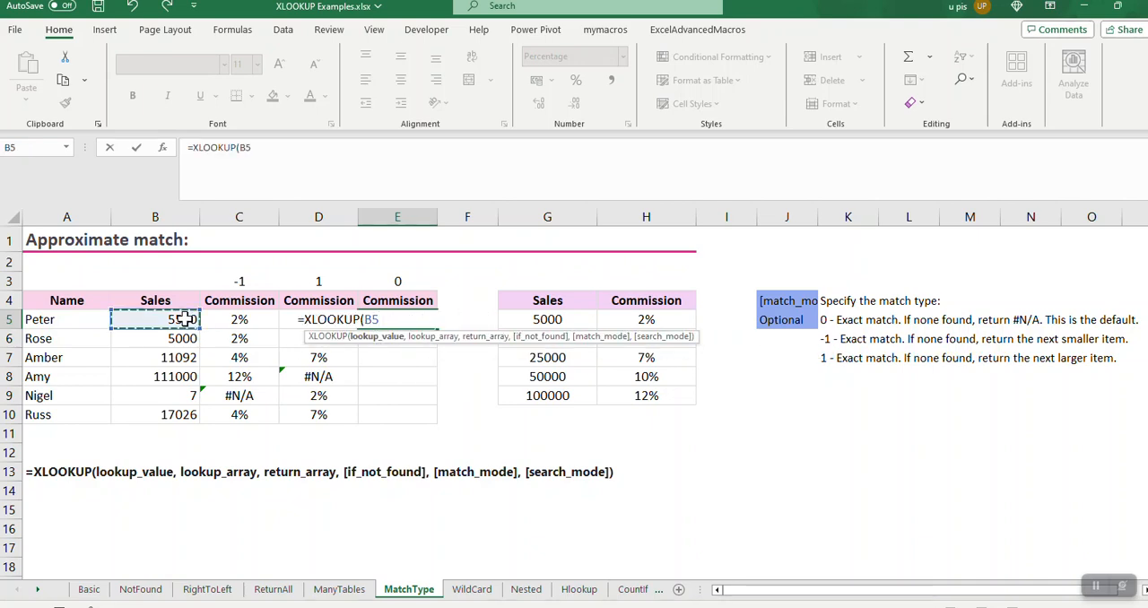
type(",")
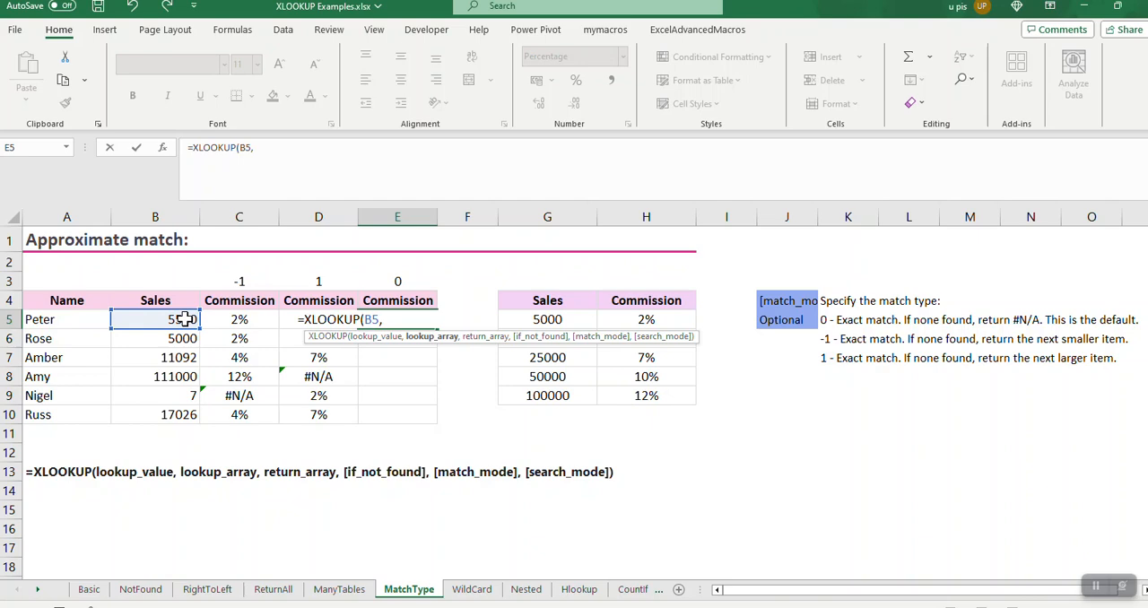
Set the E5 formula's lookup array to the salesranges range and its return array to commissionByRange
left_click(545, 320)
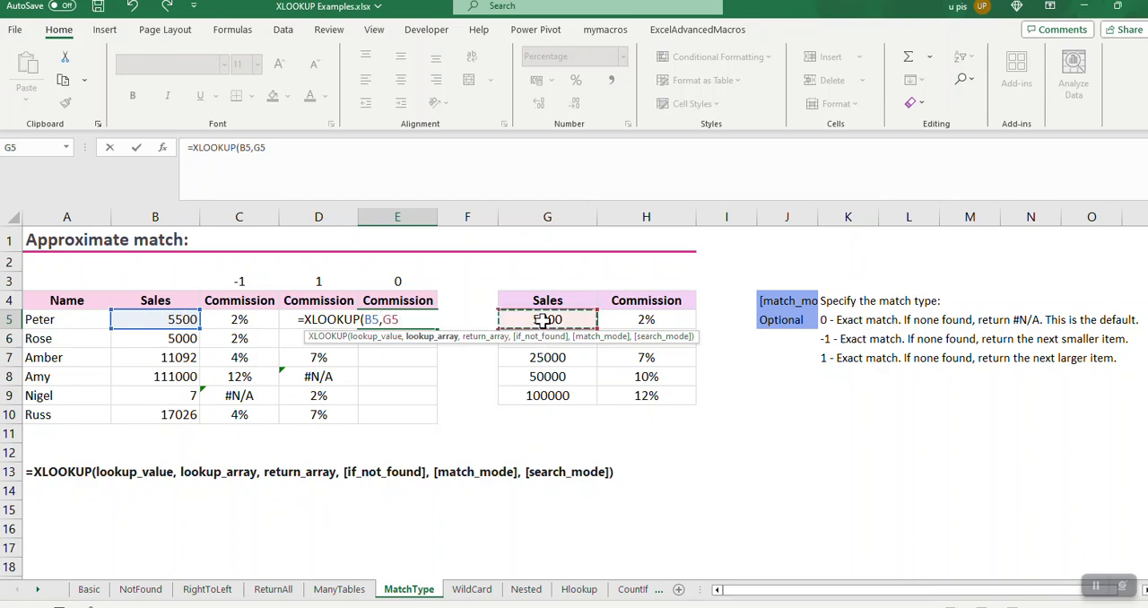
key("ctrl+shift+Down")
type(",")
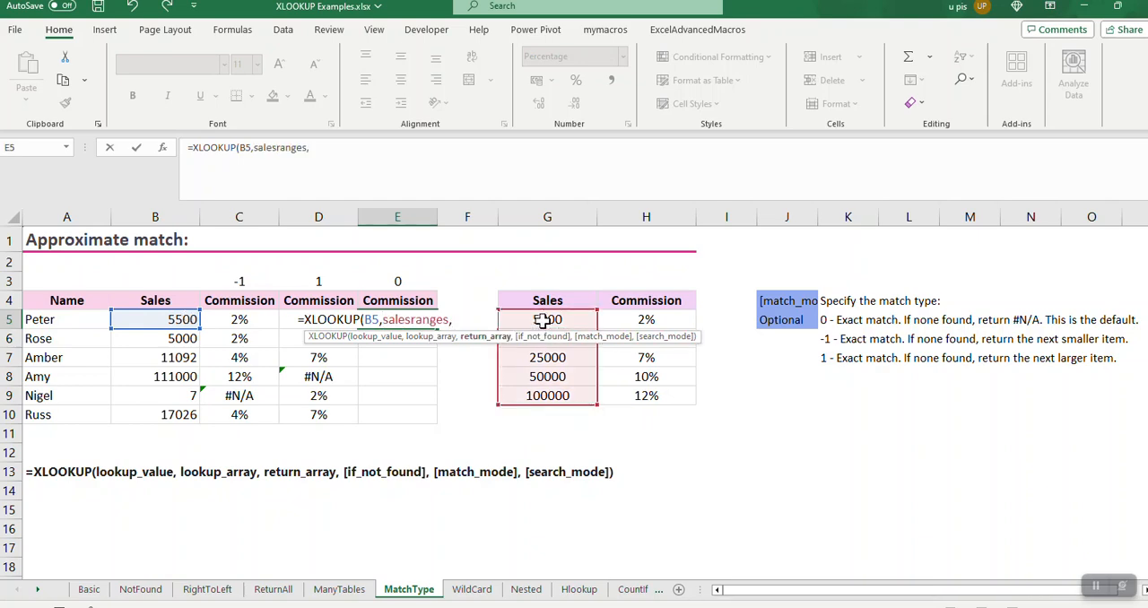
left_click(644, 315)
key("ctrl+shift+Down")
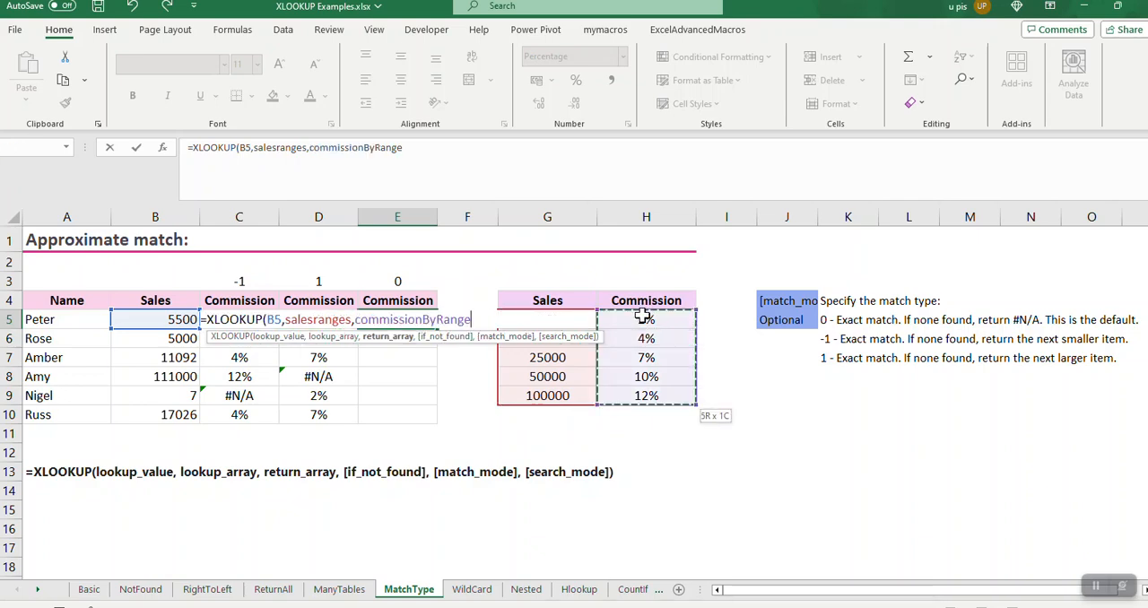
Complete the E5 formula with an empty if_not_found argument and match mode 0, and fill it down to E10
type(",,")
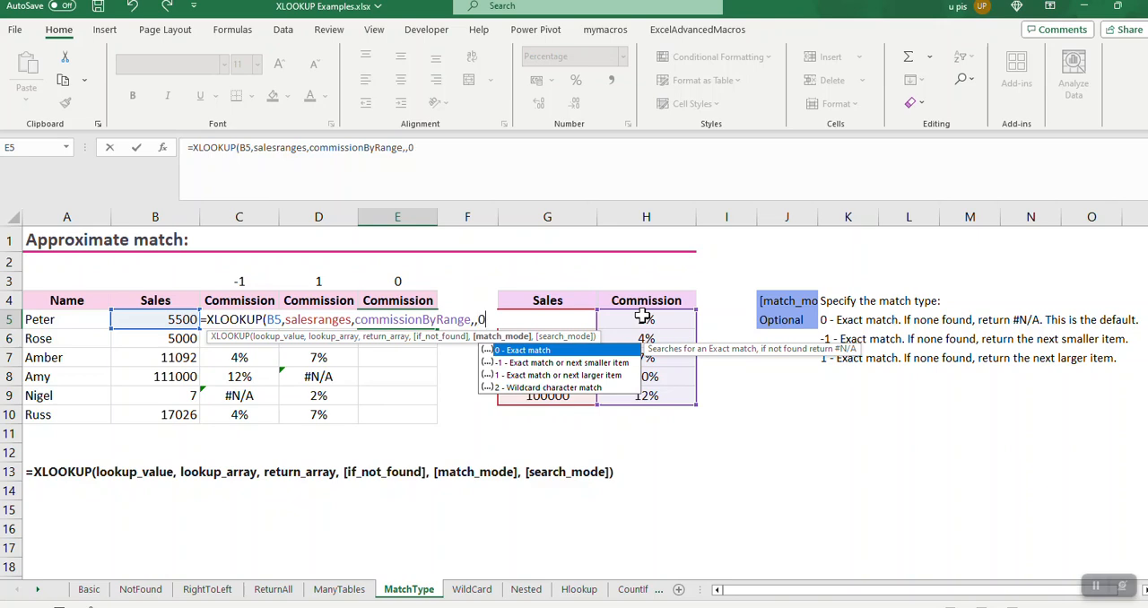
type("0)")
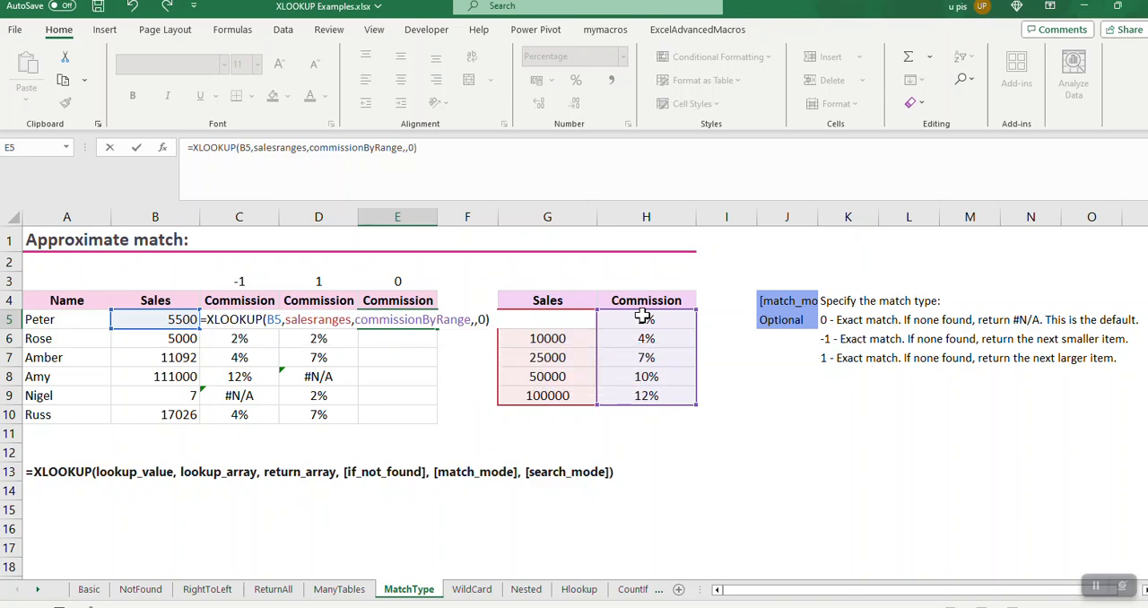
key("Return")
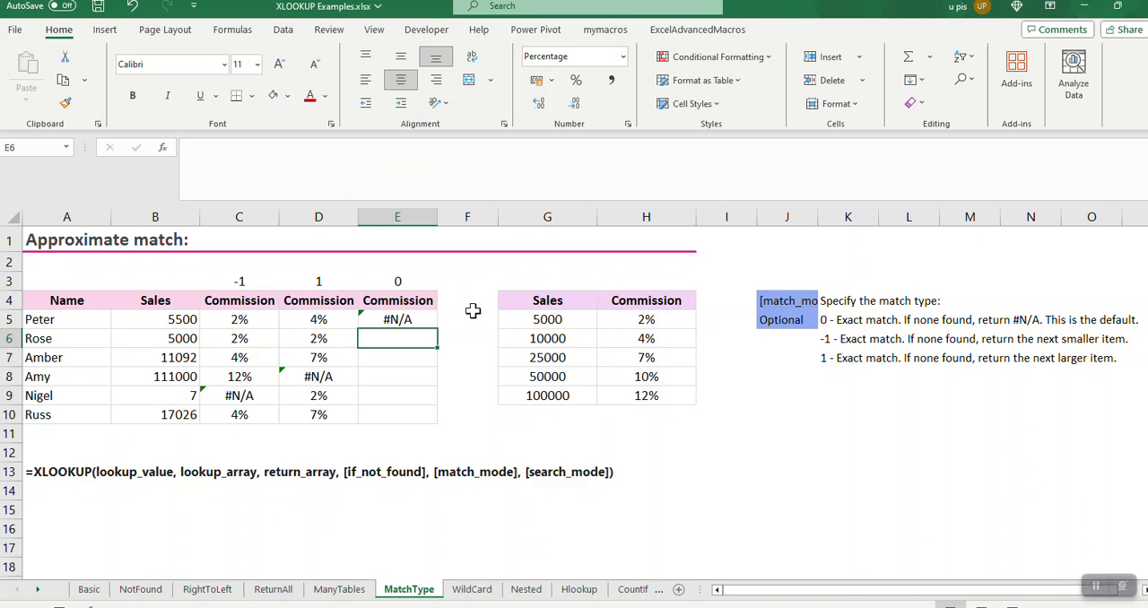
left_click(410, 321)
double_click(440, 332)
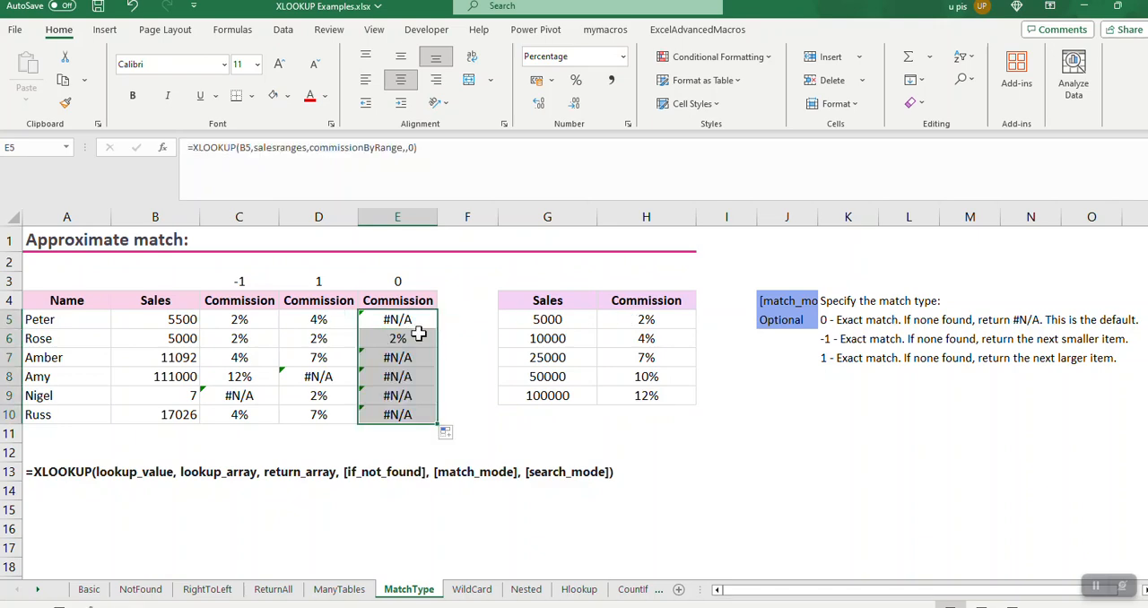
Compare the row 6 sales figure and its three commissions with the first commission tier in G5:H5
left_click(414, 337)
left_click(191, 337)
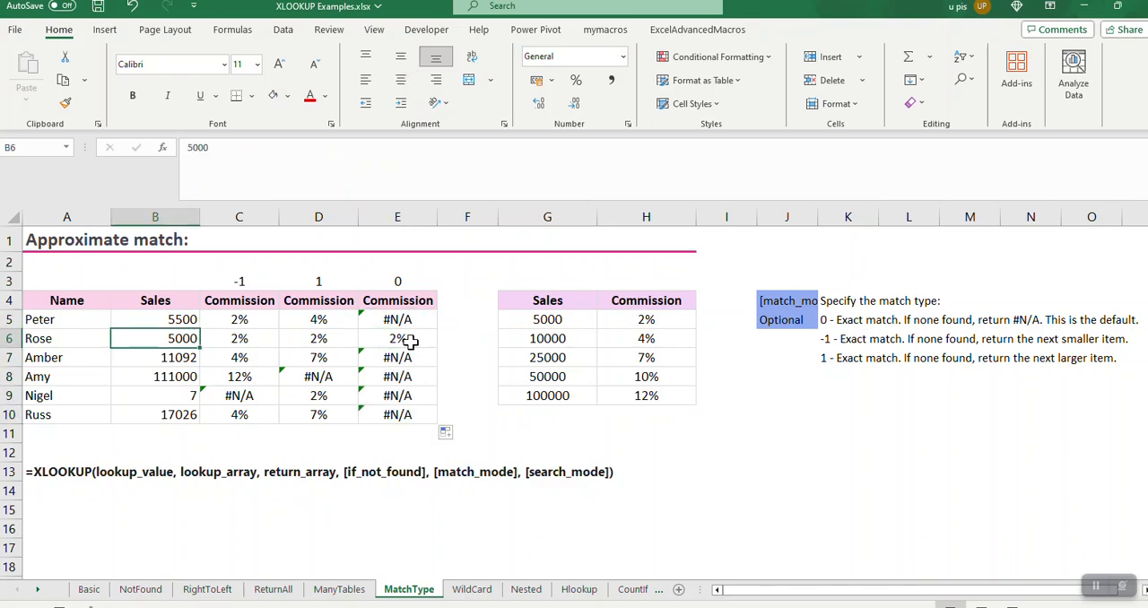
left_click(411, 340, "shift")
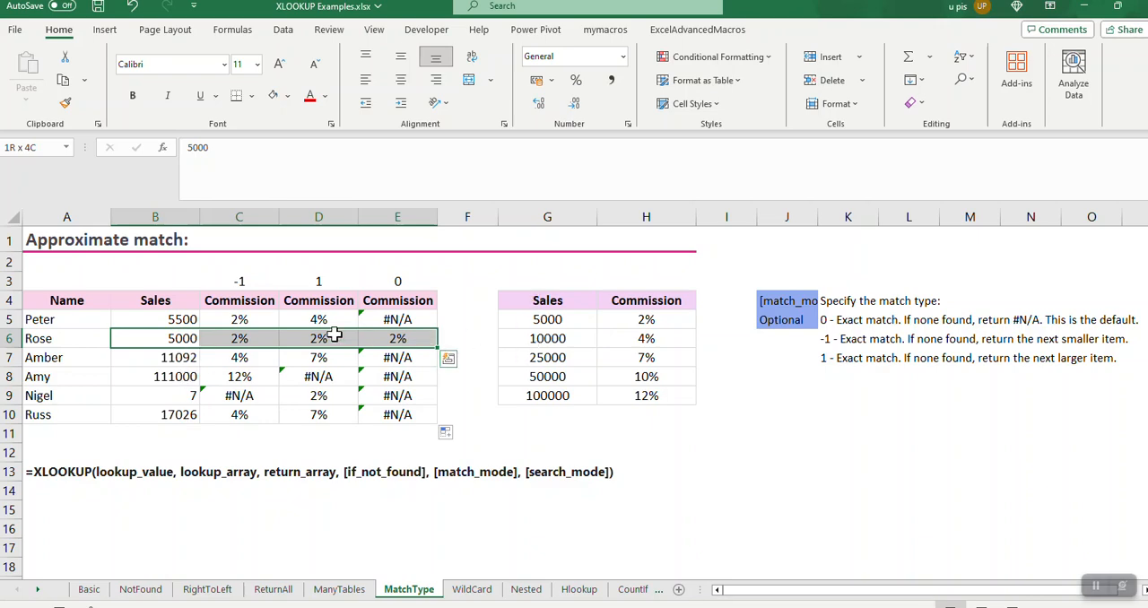
left_click(558, 321)
left_click_drag(560, 320, 649, 320)
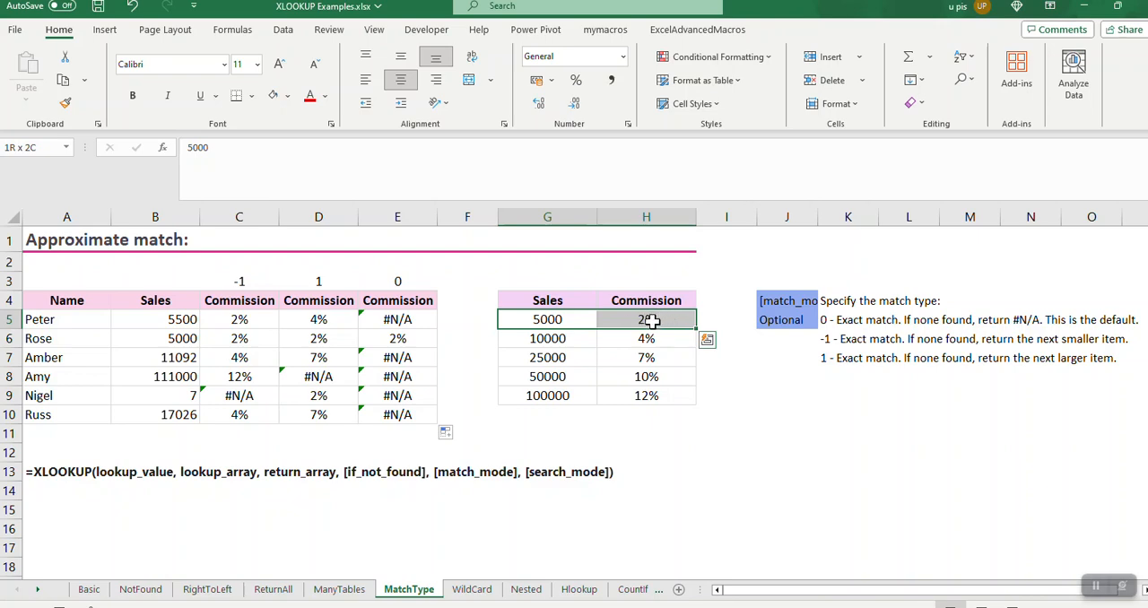
Set the sales figure in B5 to 10000 and check the exact-match commission in E5
left_click(179, 320)
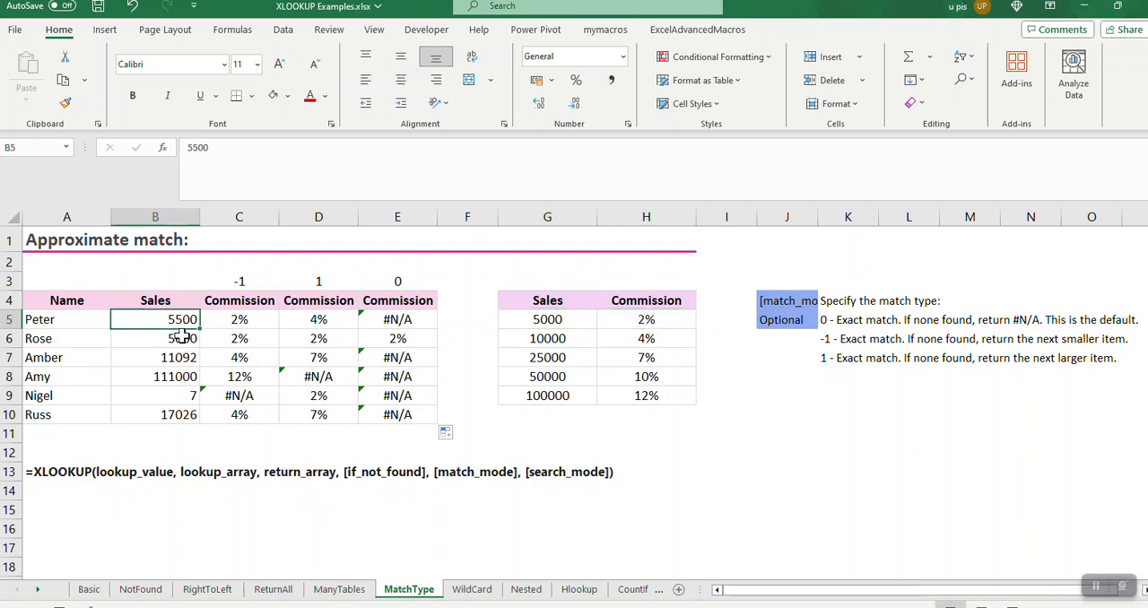
type("10000")
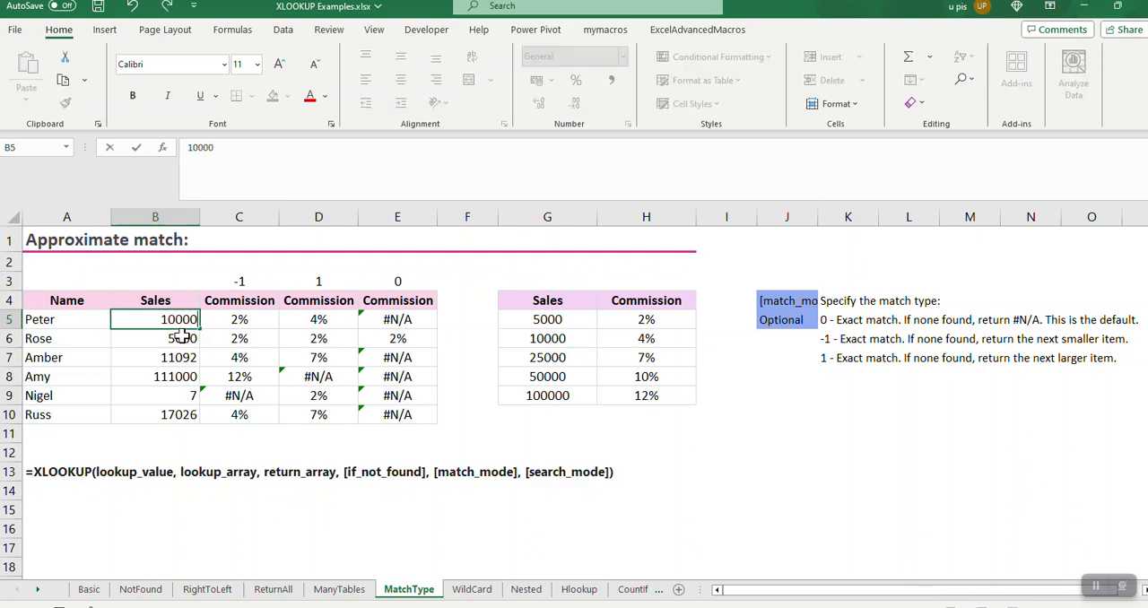
key("Return")
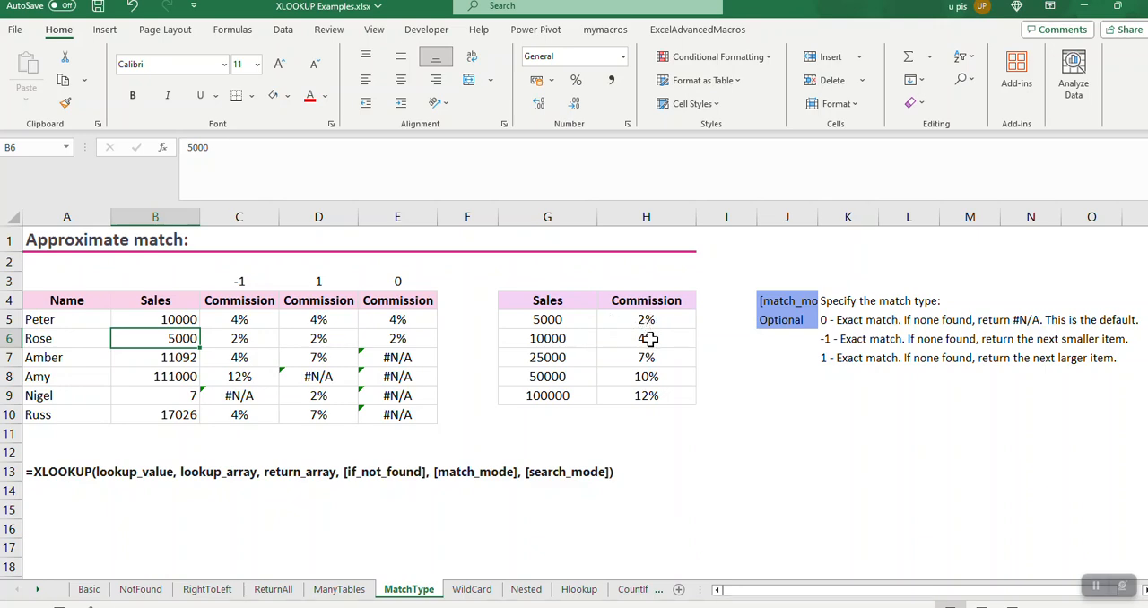
left_click(396, 320)
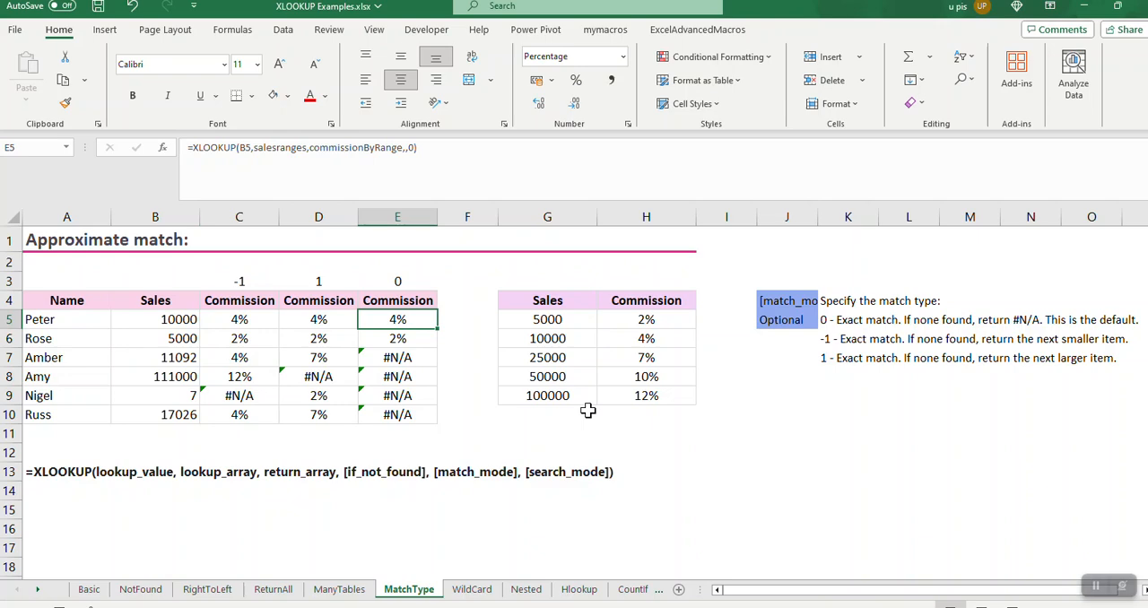